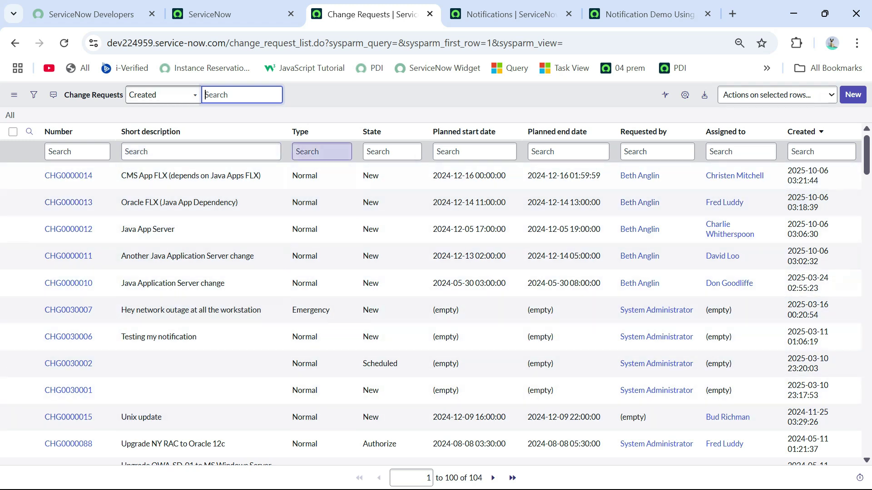
Highlight Emergency on CHG0030007 and open that network-outage change in its own tab.
left_click_drag(330, 310, 292, 310)
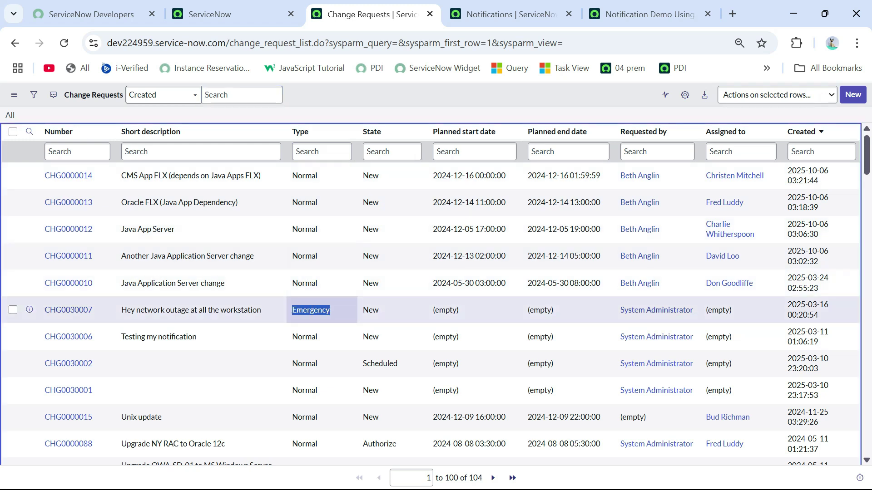
left_click(68, 310, "ctrl")
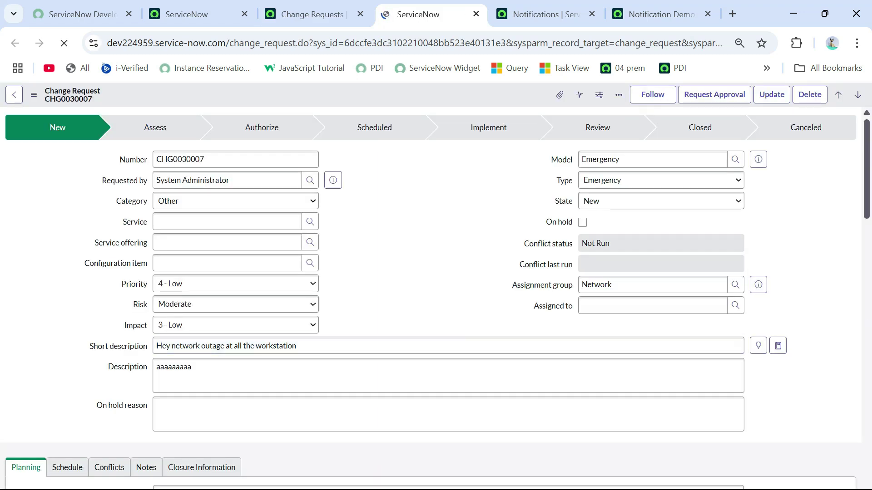
Point out CHG0030007's assignment group, then show the list of notifications created today.
triple_click(542, 263)
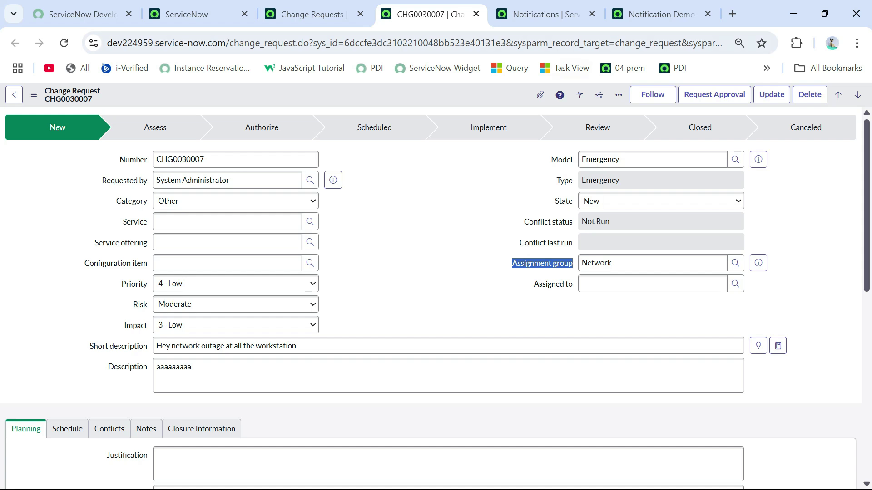
left_click(545, 14)
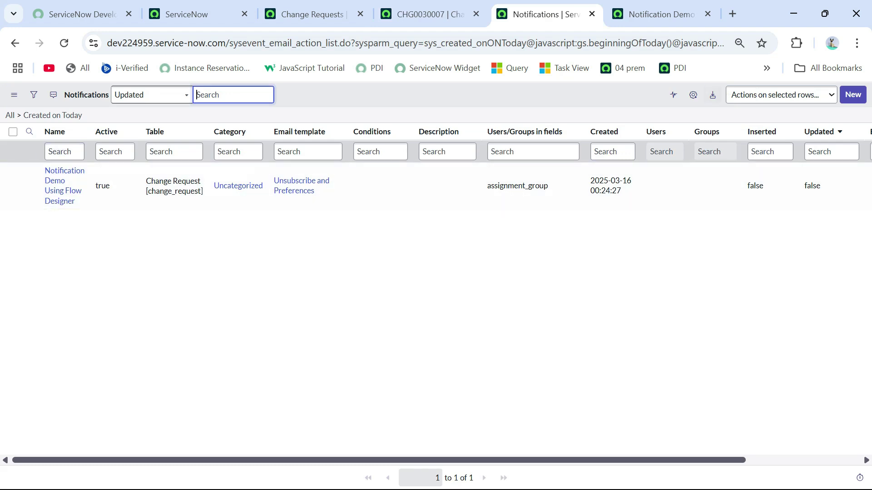
Confirm the notification sends when Triggered and goes to the Assignment group.
left_click(658, 13)
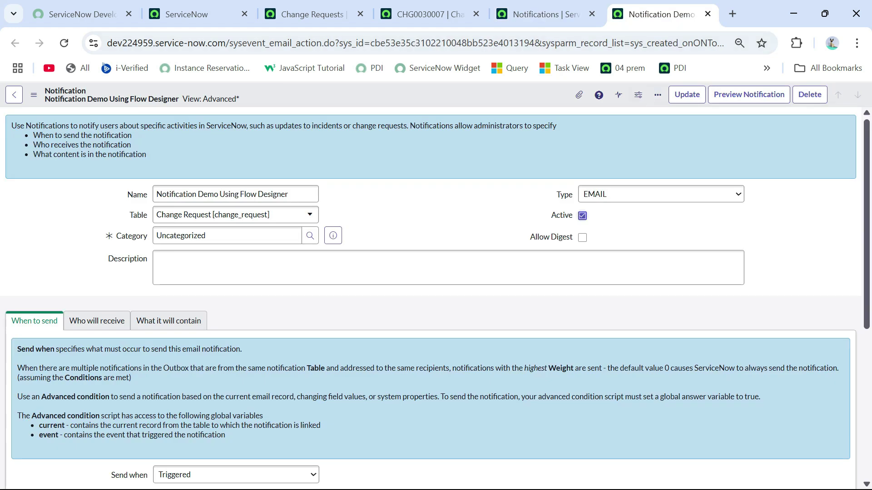
scroll(232, 215, "down", 1)
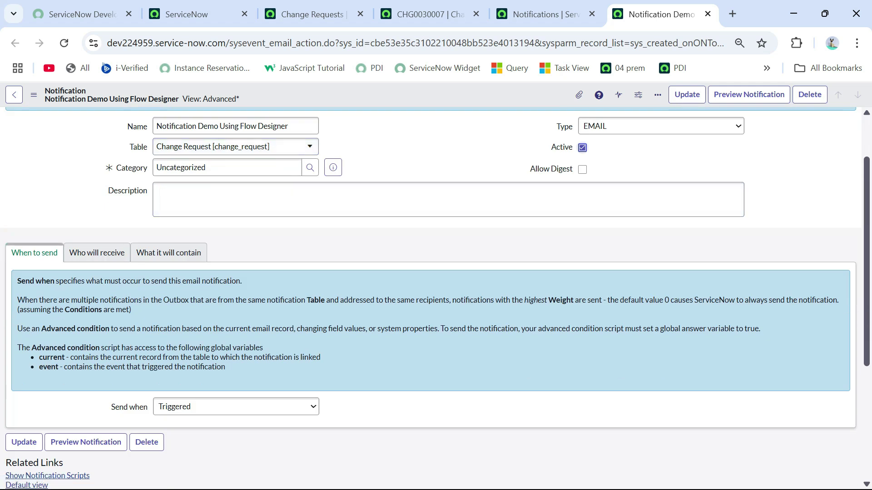
scroll(436, 272, "down", 1)
left_click(235, 339)
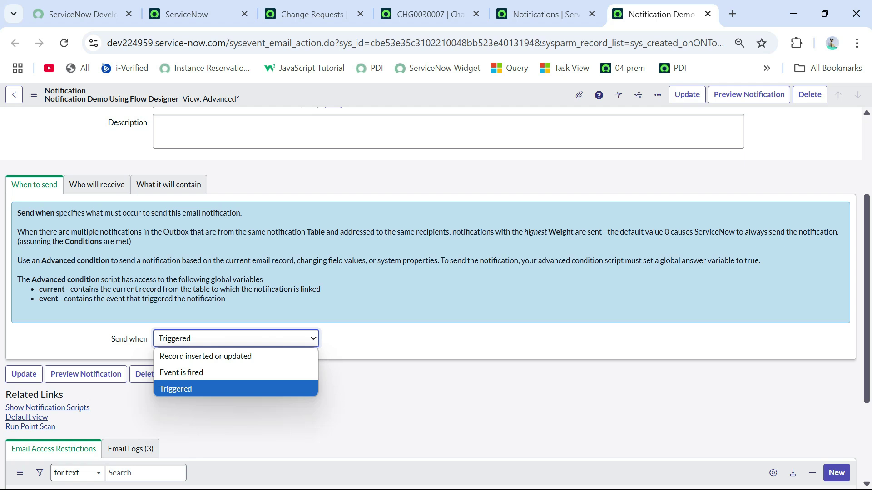
left_click(235, 389)
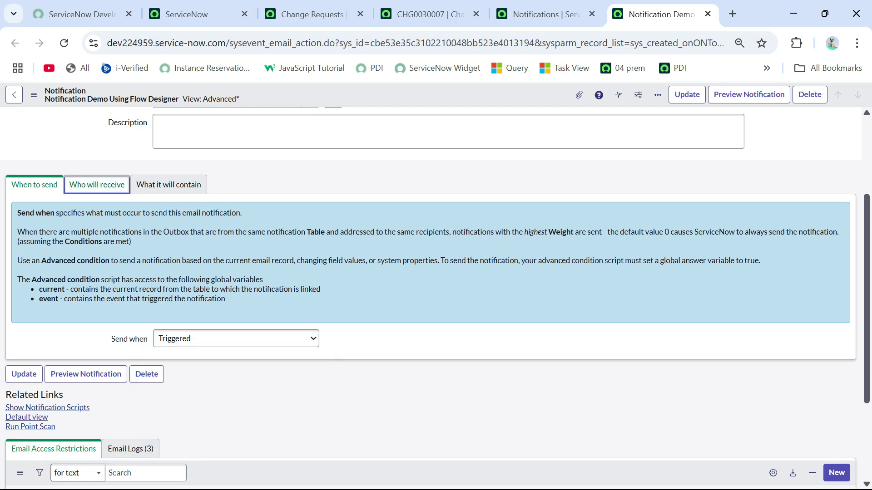
left_click(97, 184)
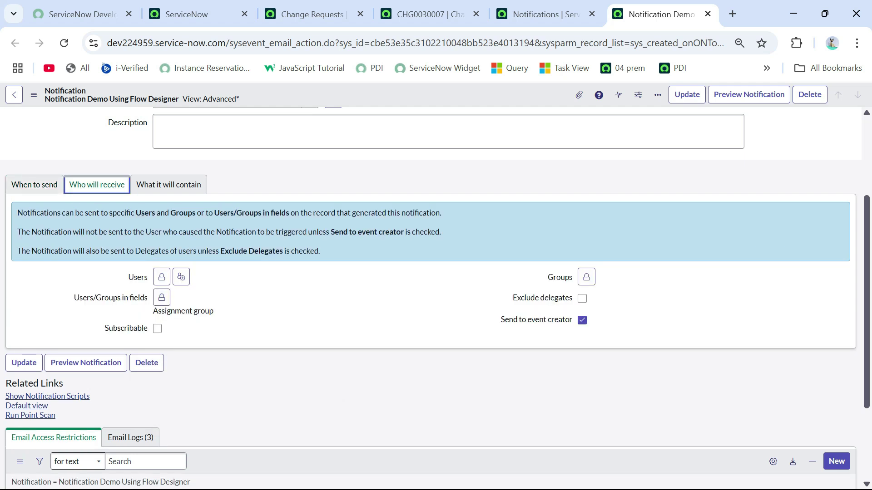
left_click_drag(153, 311, 214, 312)
Show the emergency change subject and the full-page message body with its variables.
left_click(168, 184)
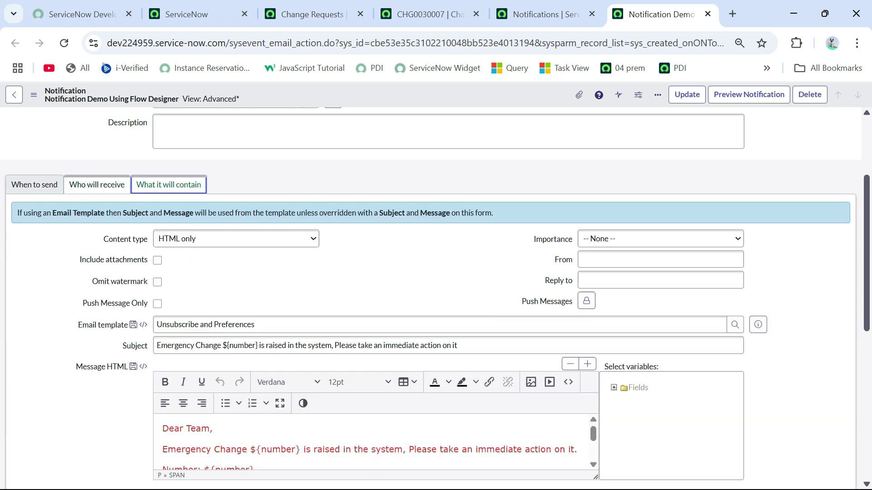
scroll(436, 300, "down", 2)
scroll(437, 300, "down", 2)
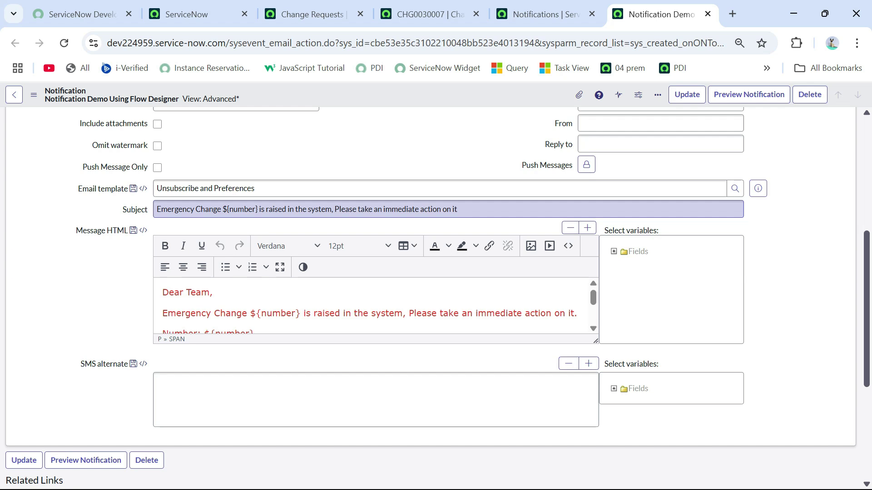
left_click_drag(459, 209, 157, 208)
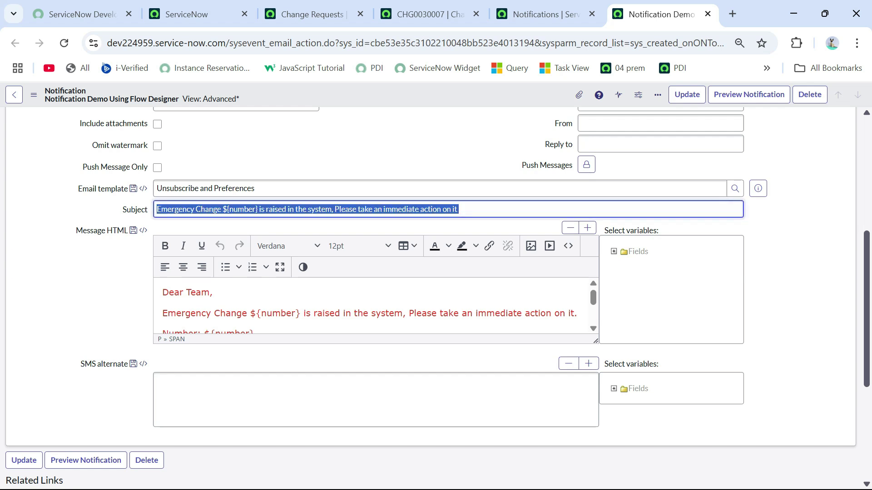
scroll(375, 306, "down", 3)
scroll(375, 306, "up", 3)
left_click(280, 267)
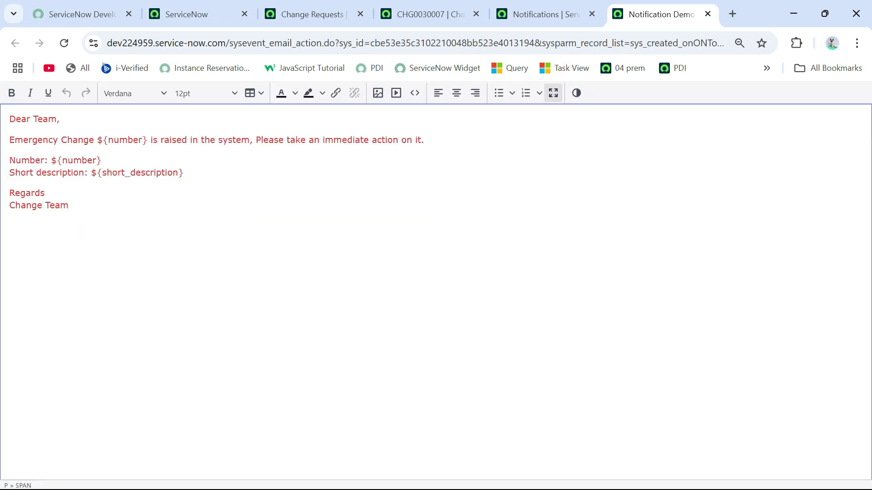
left_click_drag(68, 205, 9, 119)
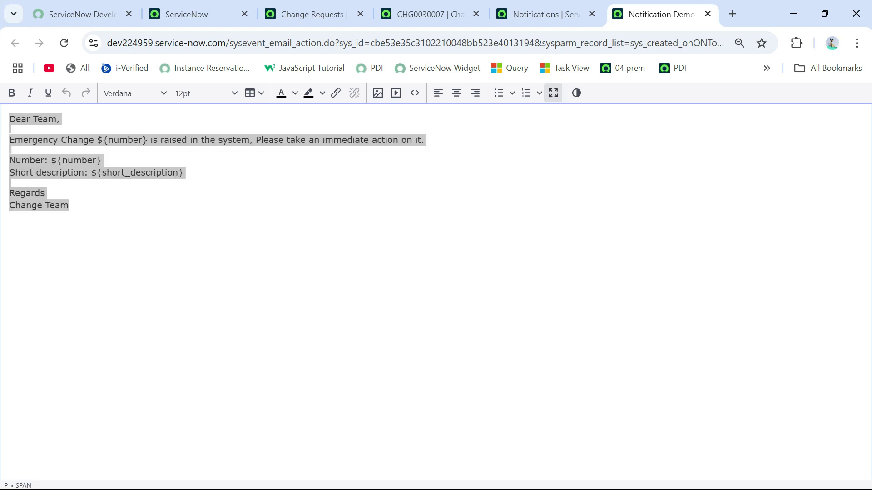
Exit fullscreen, open Flow Designer from the navigator, and dismiss the upgrade notice.
left_click(554, 93)
left_click(187, 13)
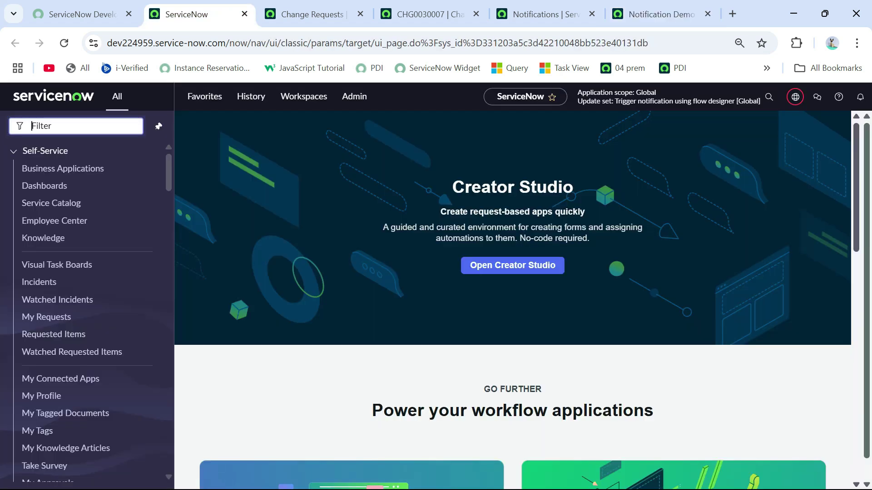
type("flow desi")
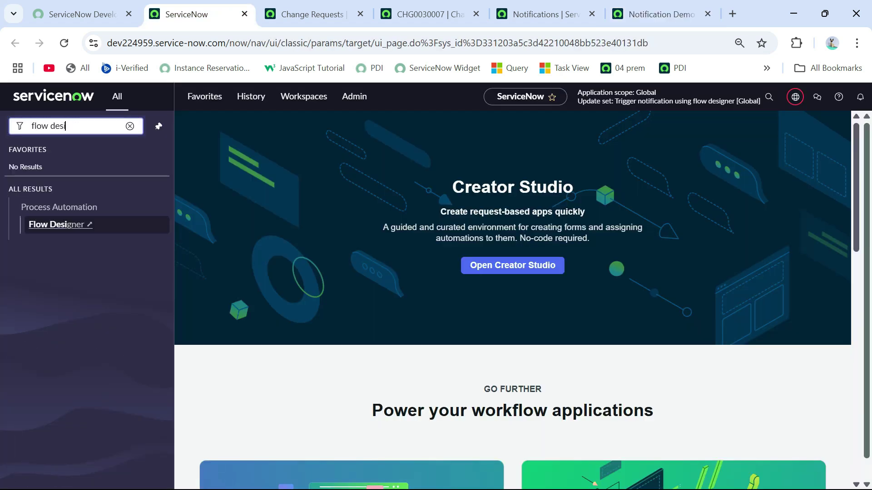
type("g")
left_click(56, 224)
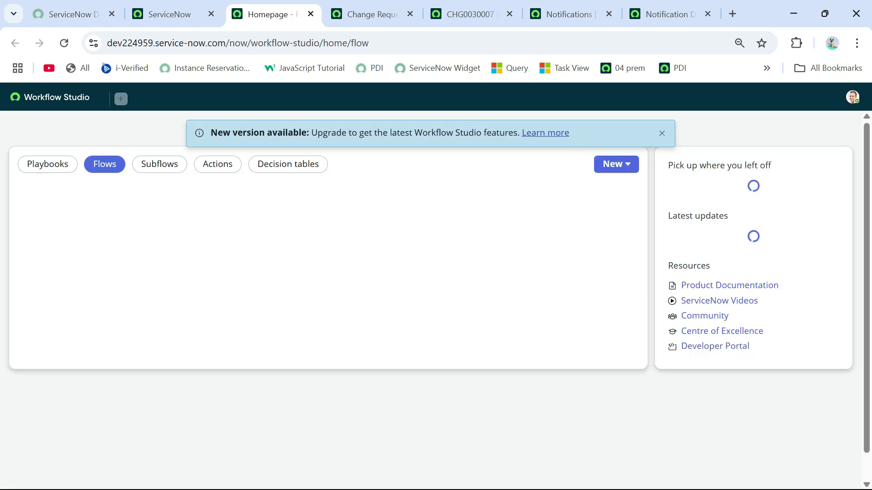
left_click(661, 132)
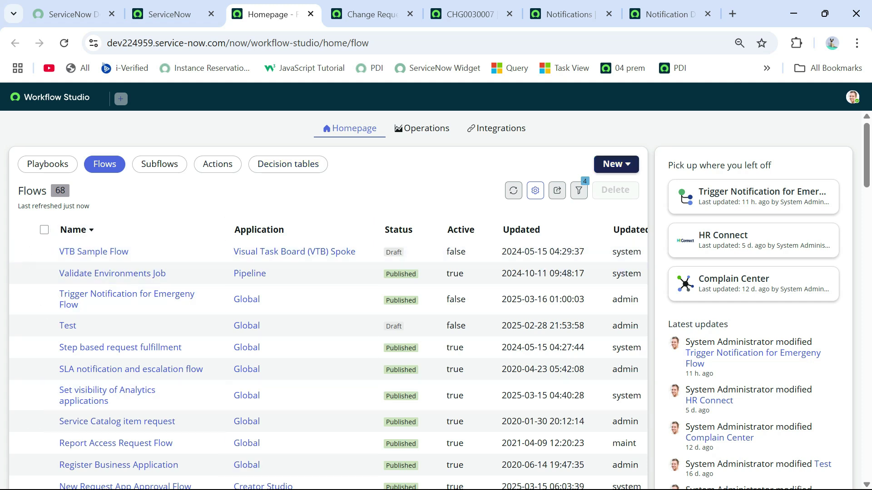
left_click(616, 163)
Create a flow named 'Trigger a Notification using FlowDesigner' in the Global application.
left_click(629, 206)
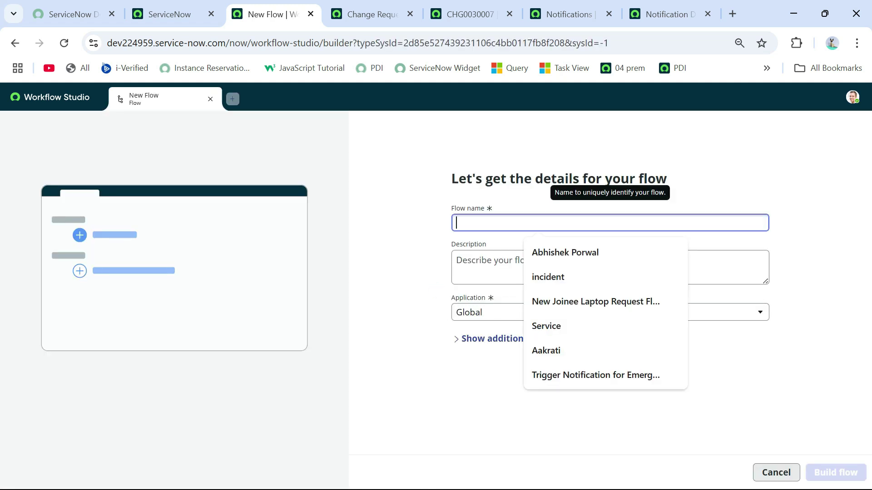
type("Tr")
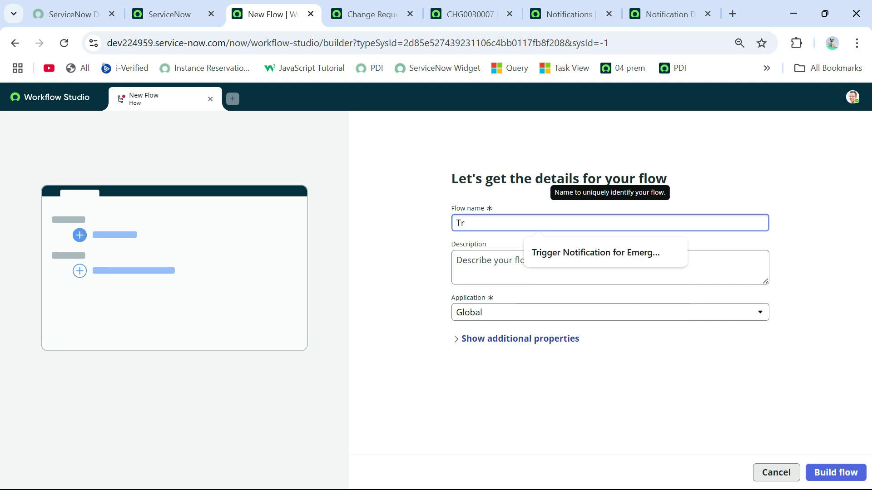
key("BackSpace")
key("BackSpace")
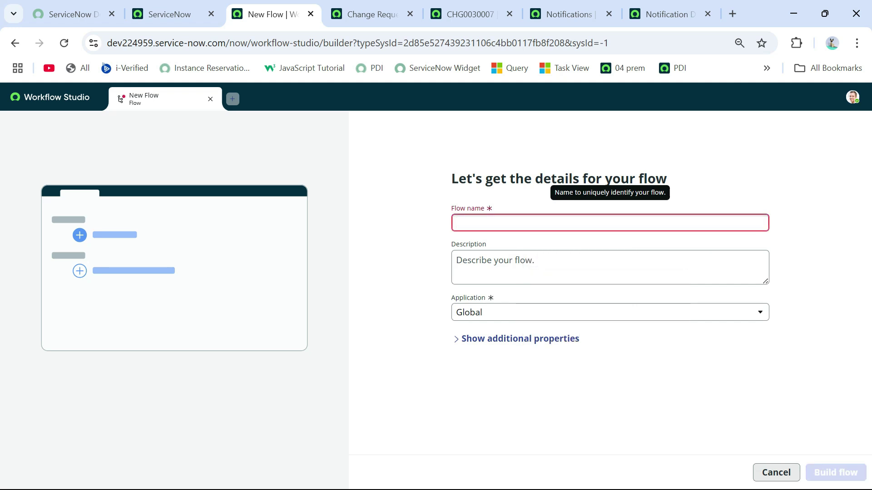
type("Trigger")
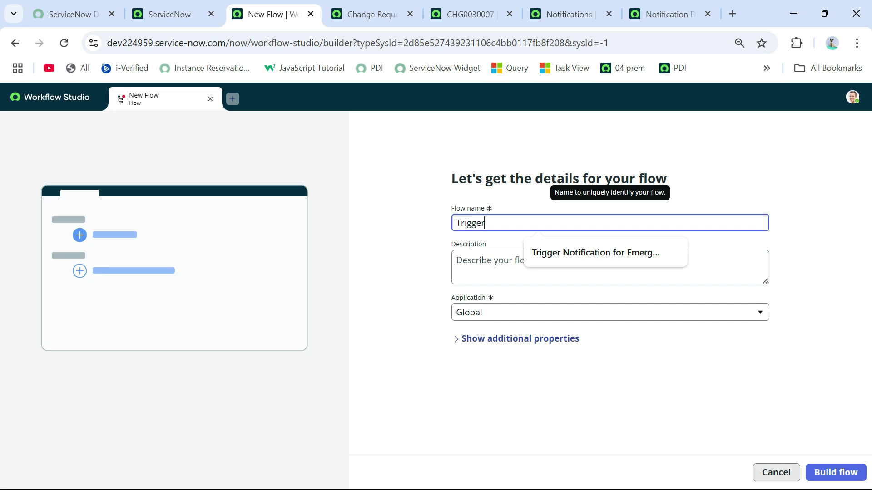
type(" a No")
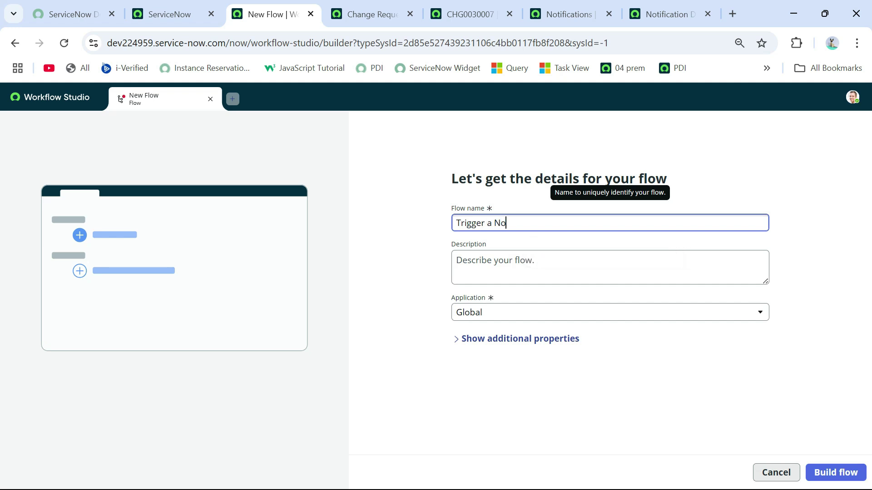
type("tificatio")
type("n using")
type("FD")
key("BackSpace")
type("lo")
type("wDesig")
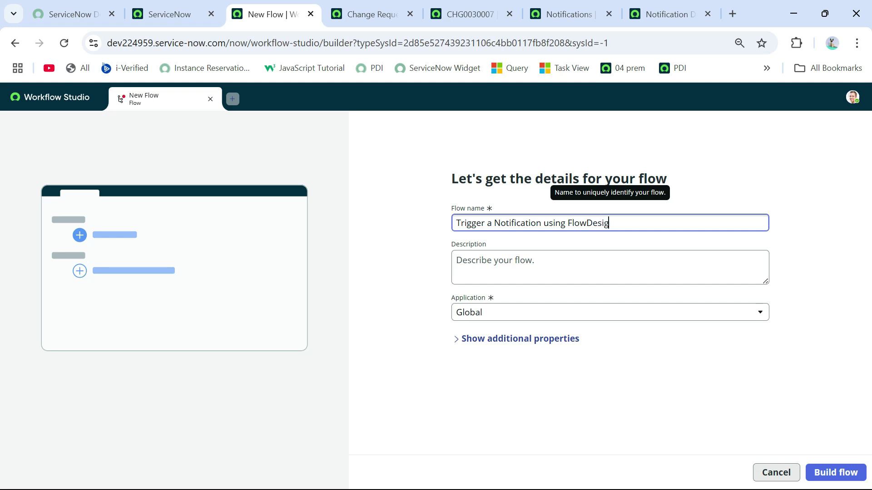
type("ner")
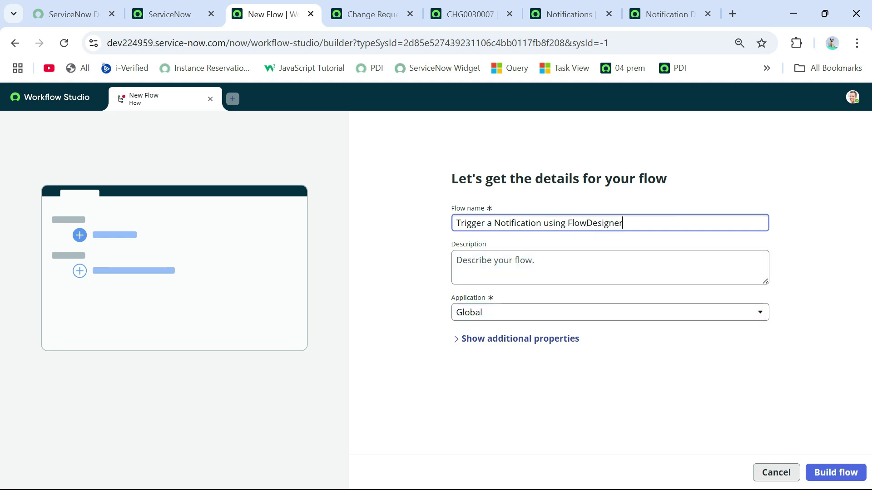
left_click(803, 409)
Build the flow and set its trigger type to Created.
left_click(836, 472)
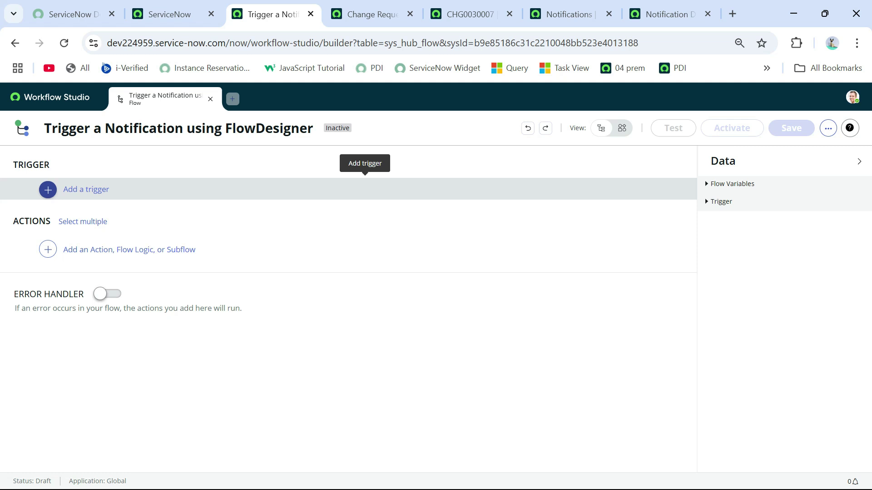
left_click(365, 190)
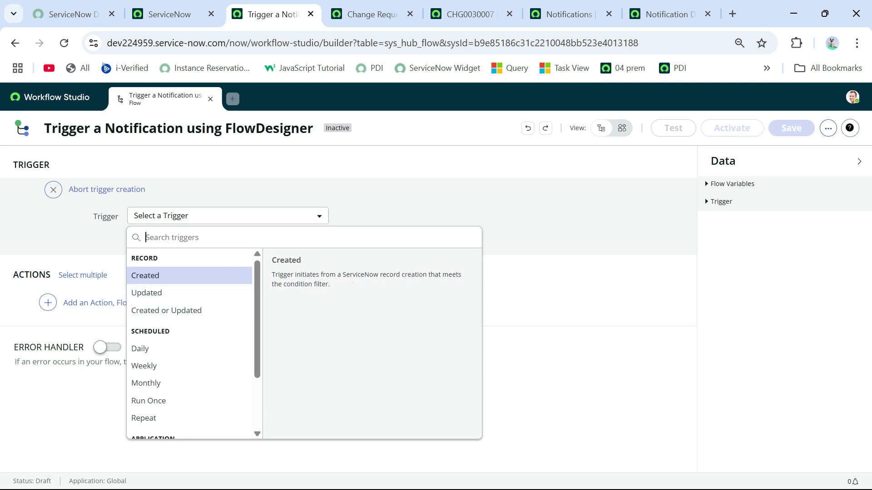
left_click(144, 276)
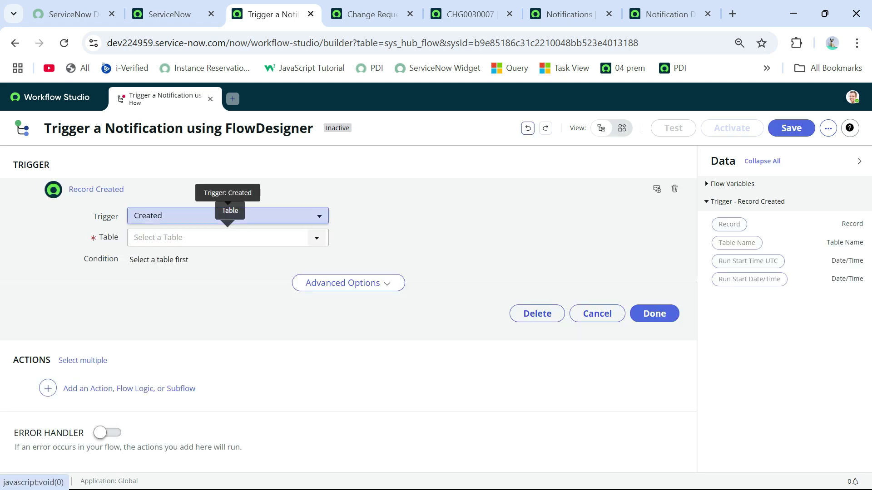
left_click(227, 215)
left_click(171, 310)
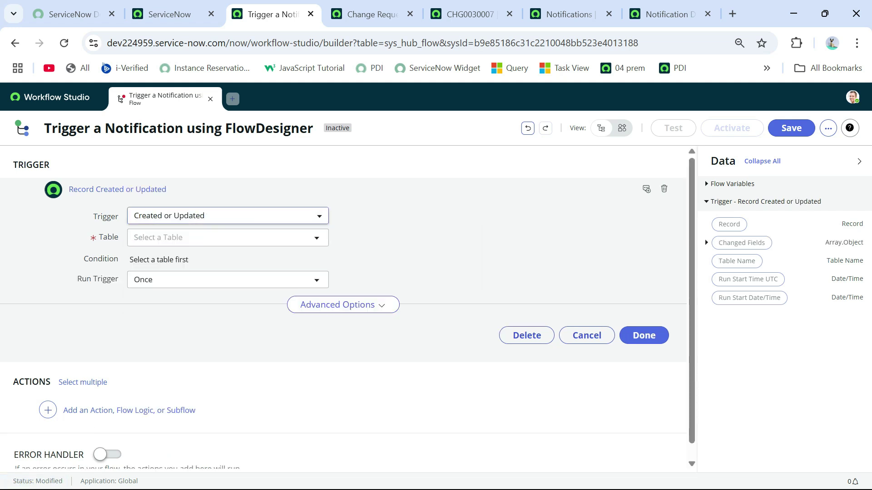
left_click(224, 237)
left_click(228, 215)
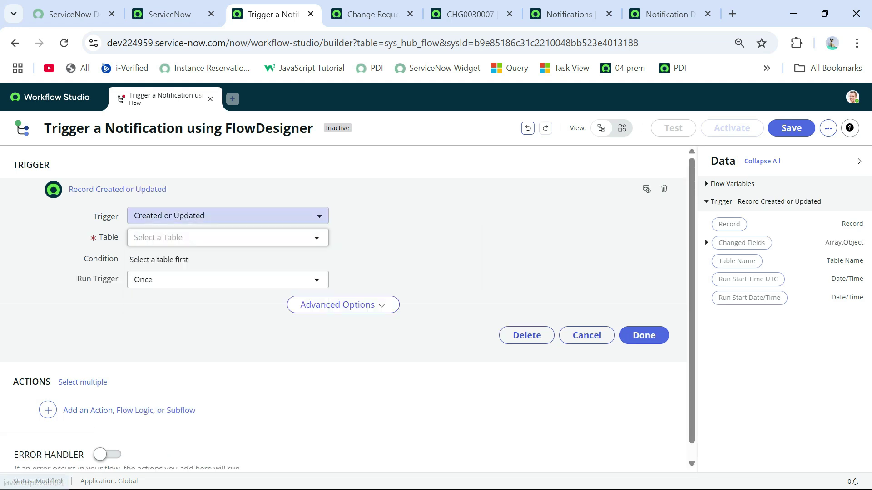
left_click(228, 215)
key("Down")
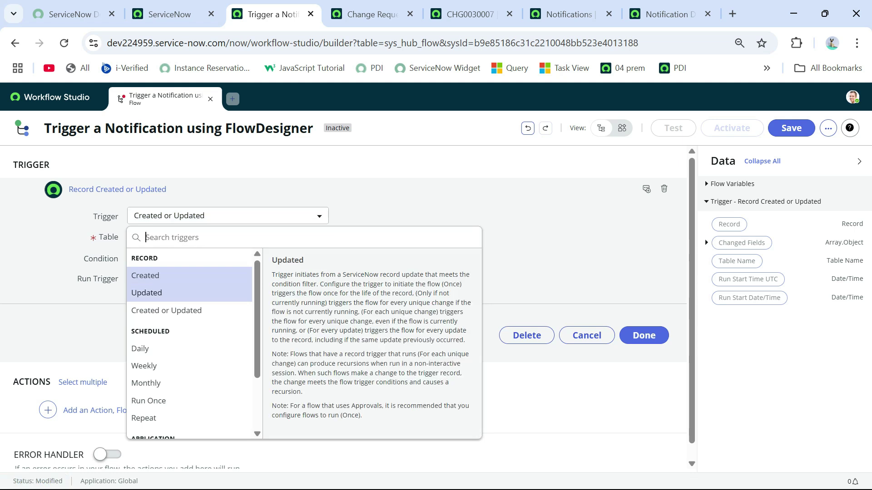
key("Up")
key("Return")
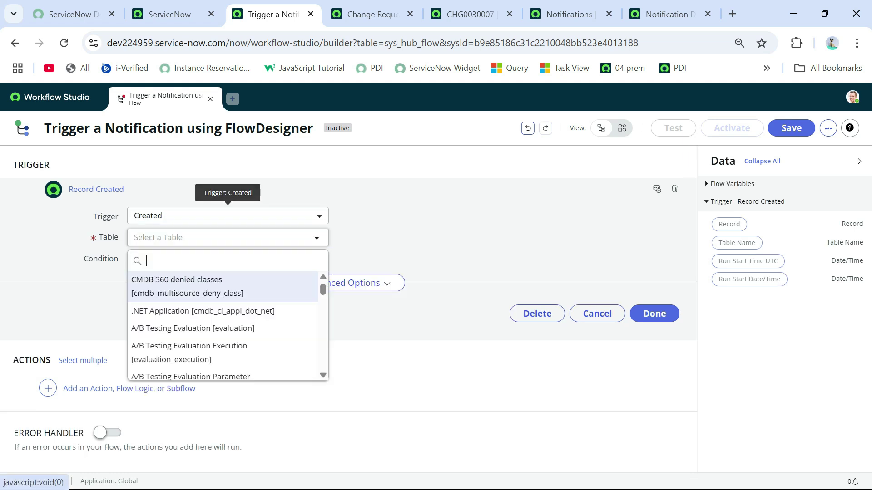
type("chang")
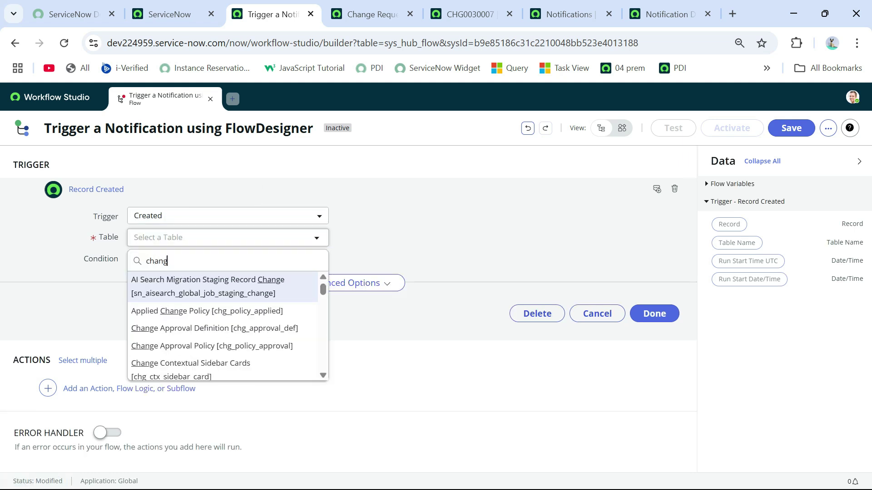
type("e_re")
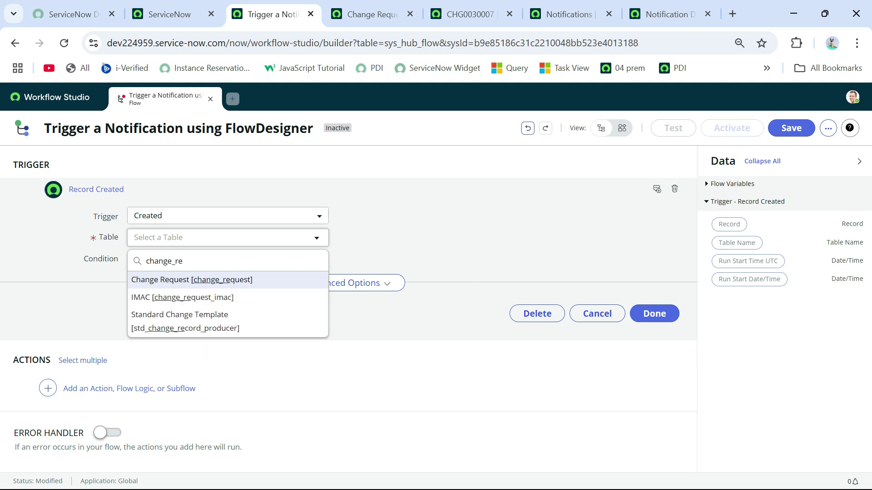
Set the trigger table to Change Request with the condition Type is Emergency.
key("Return")
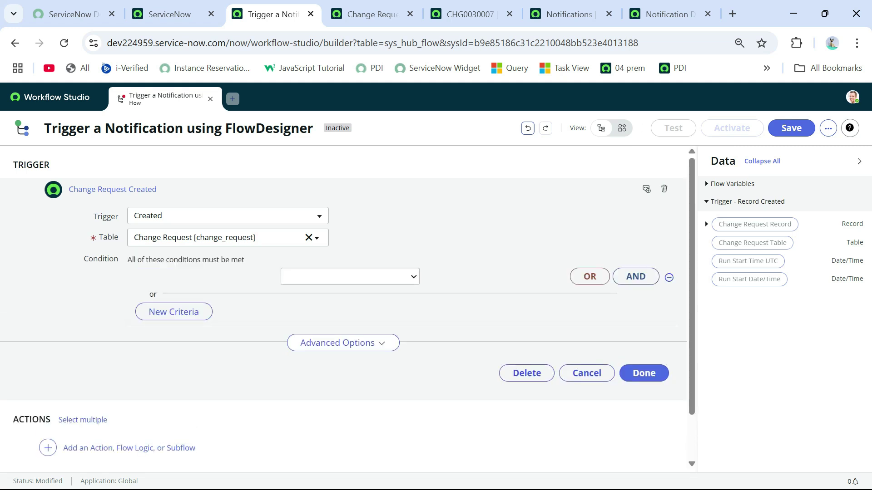
left_click(207, 276)
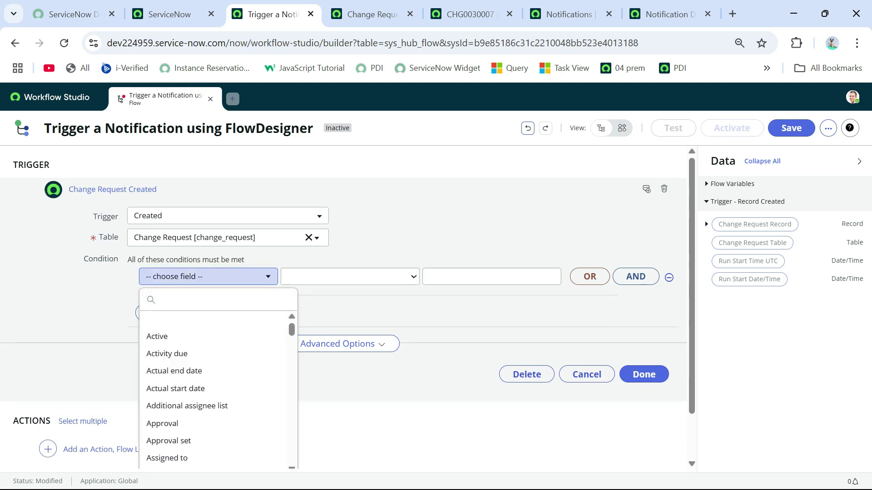
type("type")
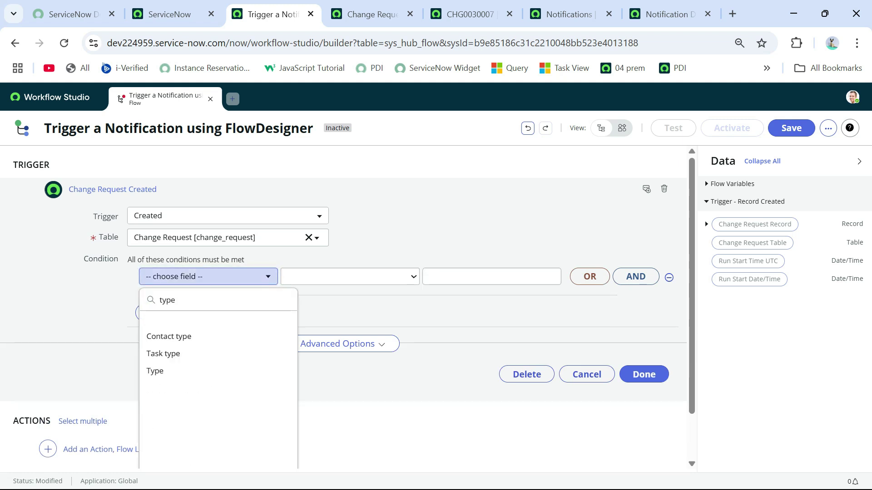
key("Down")
key("Down")
key("Down")
key("Return")
left_click(491, 276)
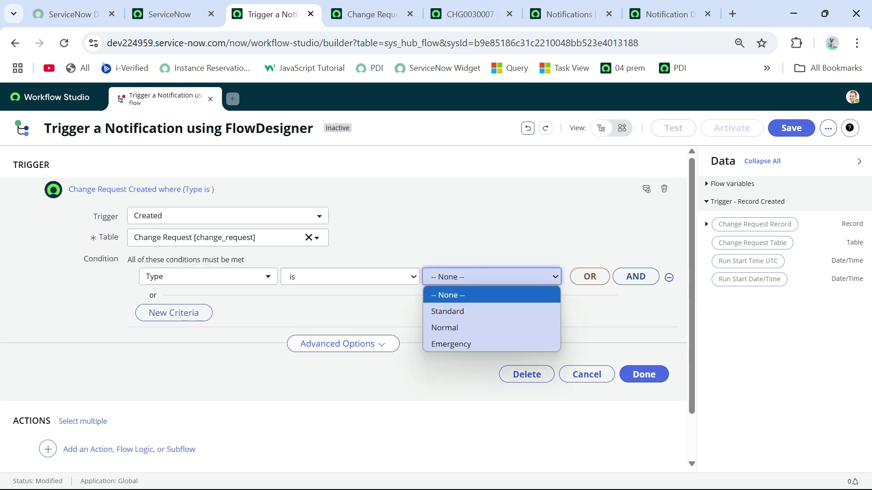
key("Down")
key("Down")
key("Down")
key("Return")
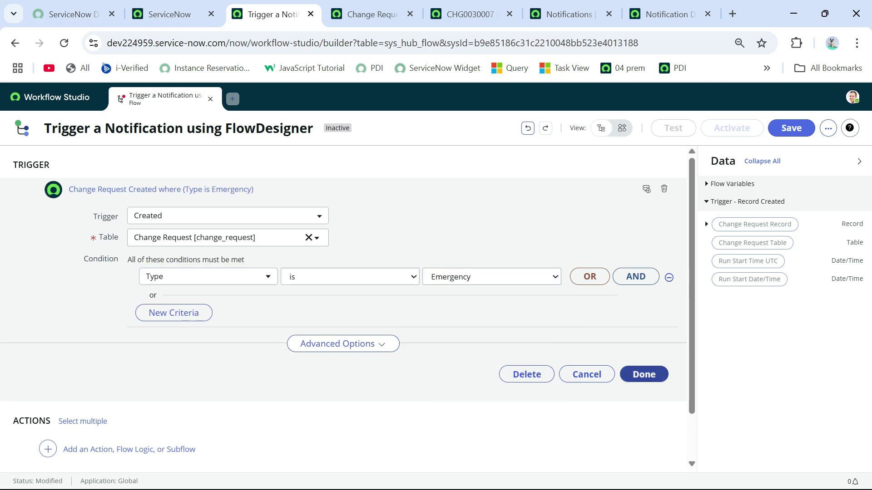
Review Advanced Options, keep running for both session types, and close the trigger.
key("Return")
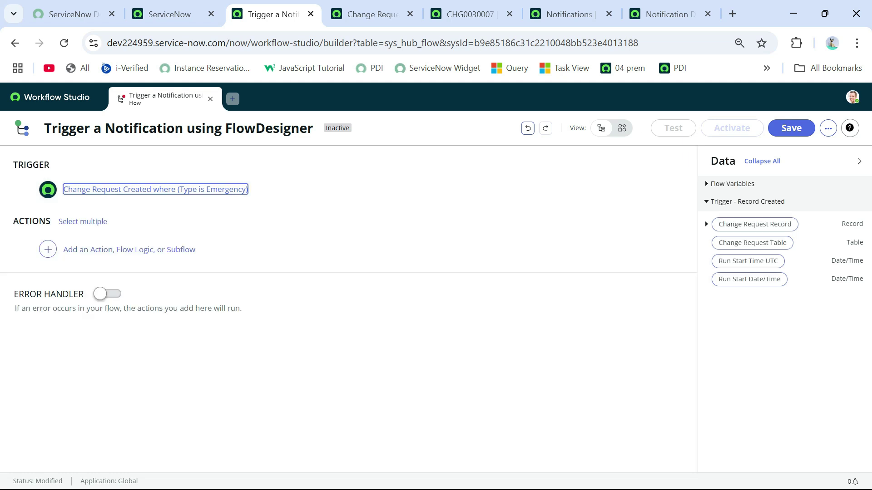
key("Return")
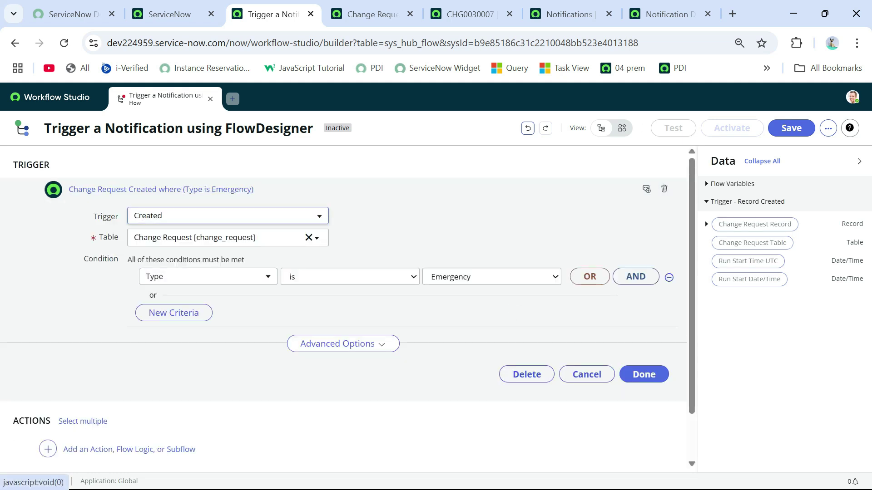
key("Return")
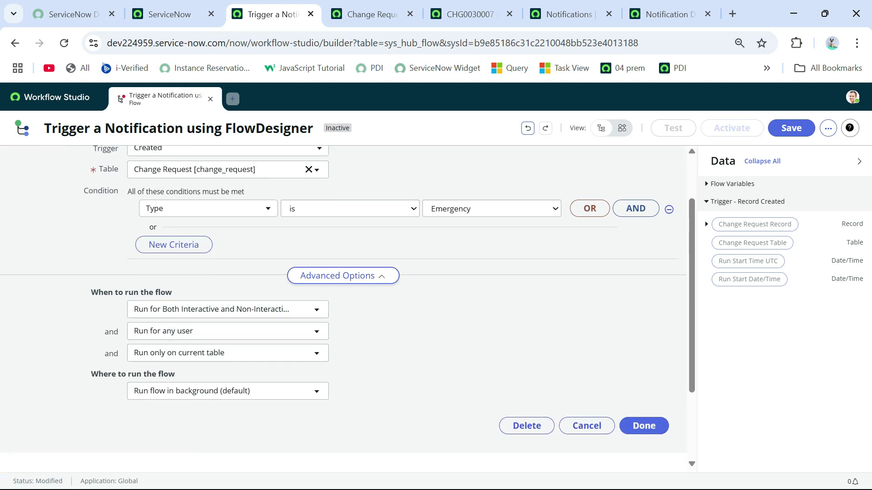
key("Return")
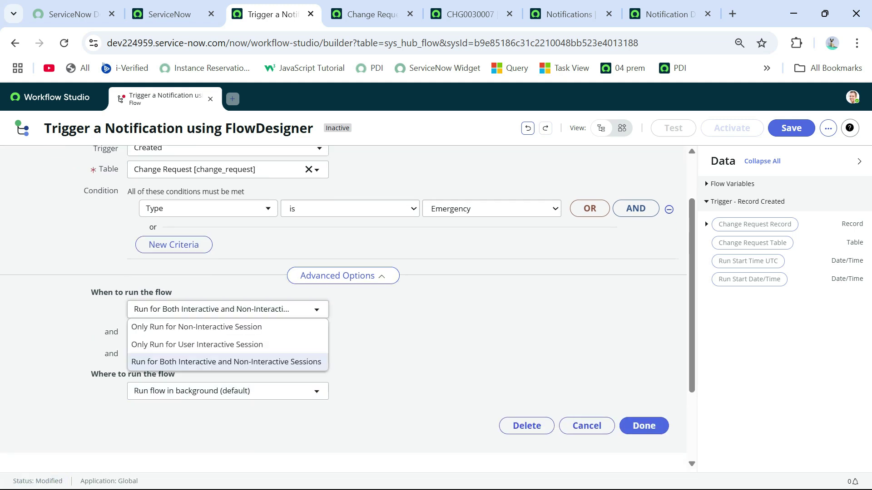
key("Return")
key("Tab")
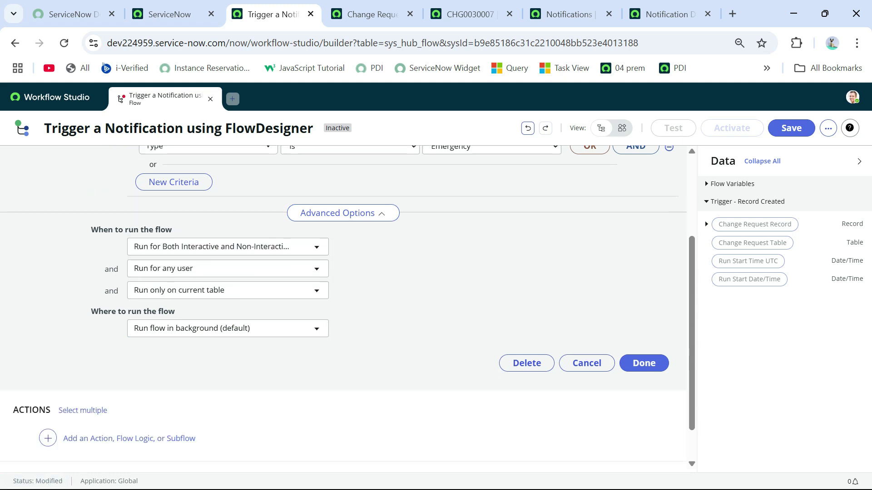
key("Tab")
key("Tab")
key("Return")
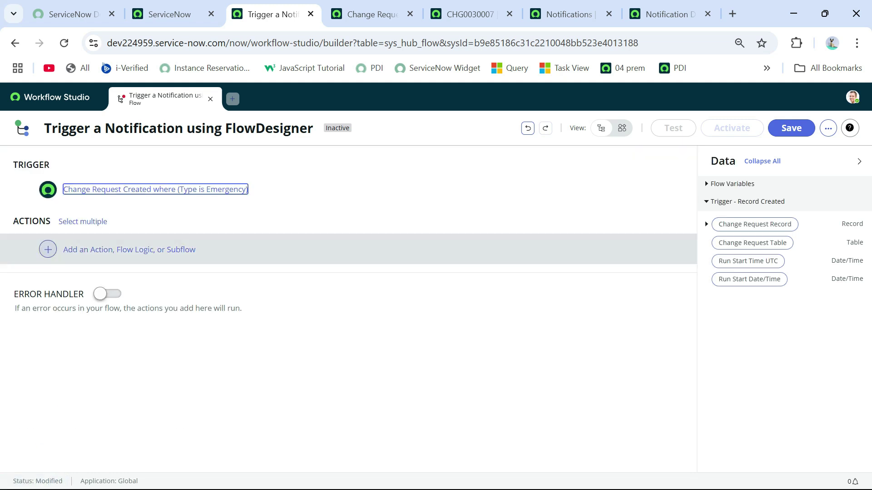
Add an action step by searching 'send no' and choosing Send Notification.
key("Tab")
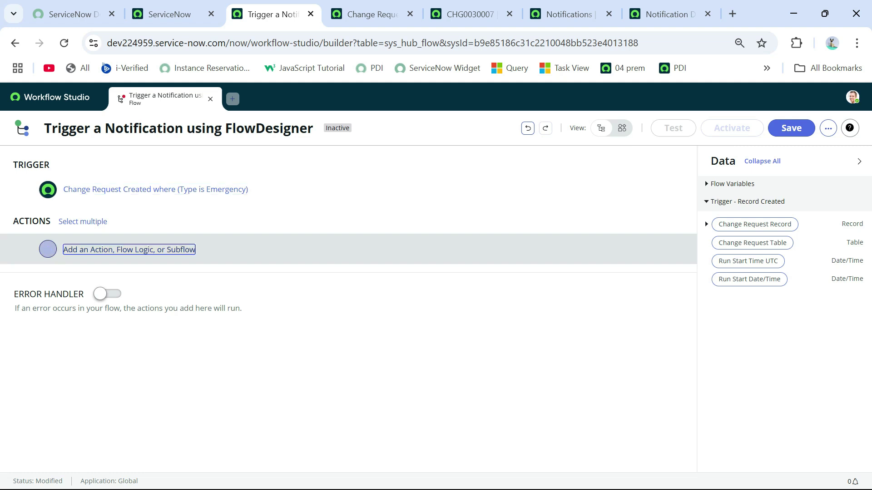
key("Return")
key("Tab")
key("Return")
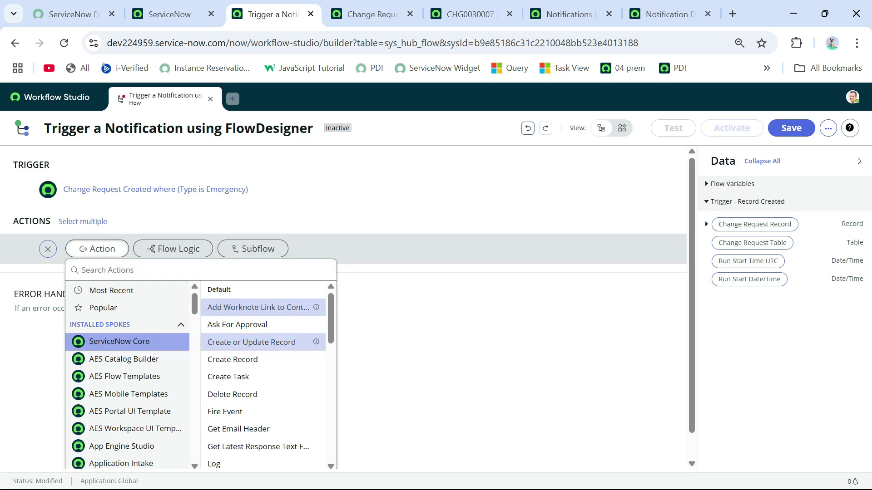
type("s")
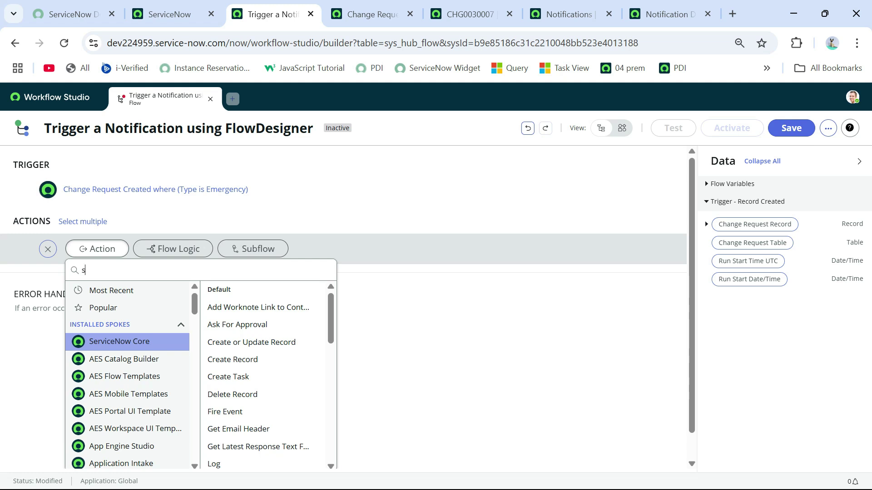
type("end n")
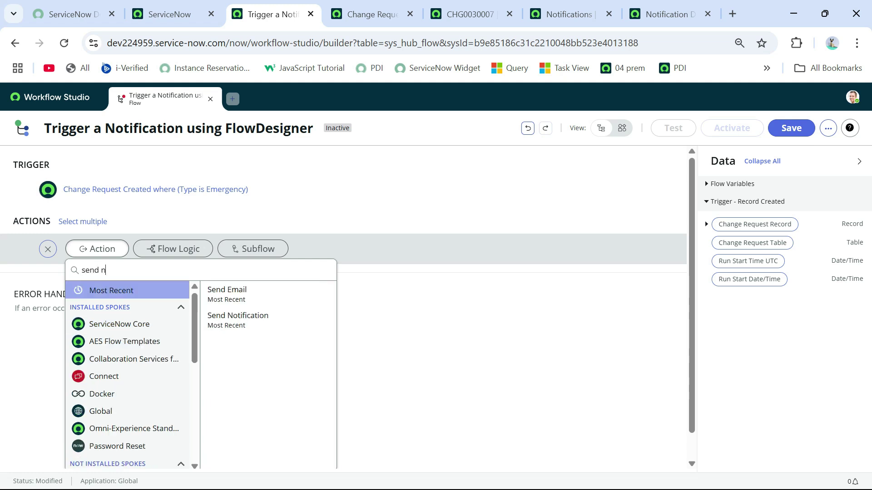
type("oti")
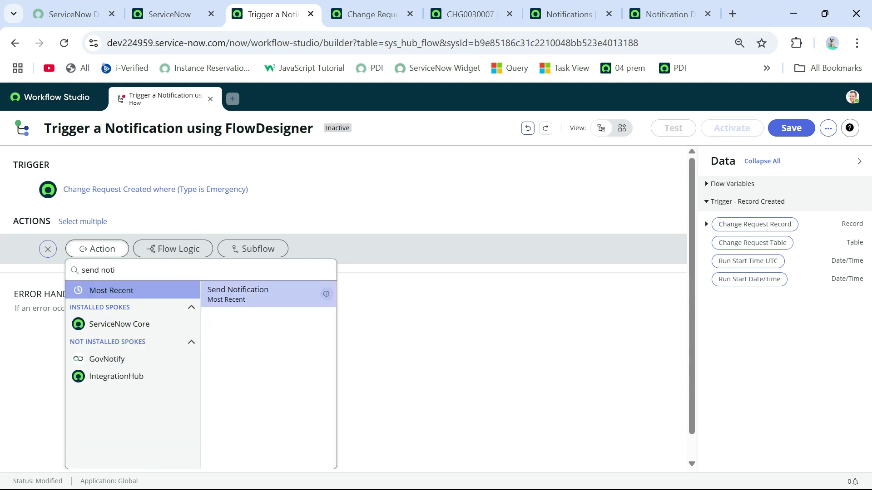
key("BackSpace")
key("BackSpace")
key("BackSpace")
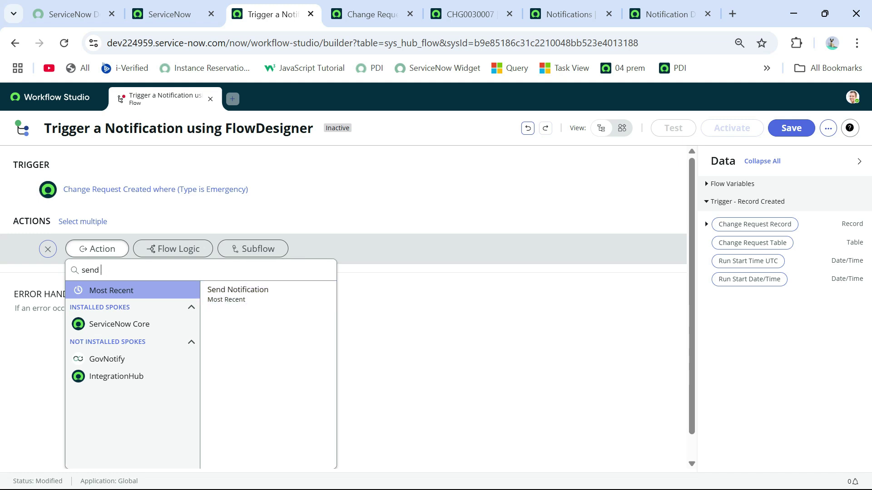
type("email")
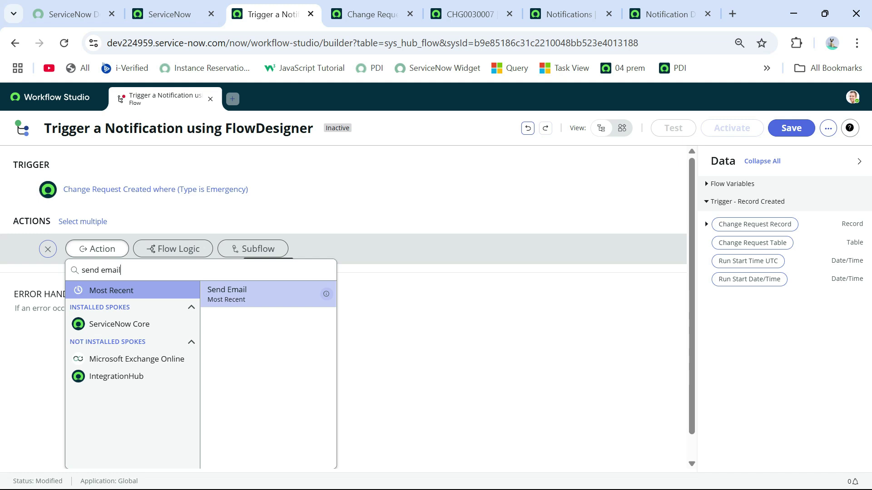
key("BackSpace")
key("BackSpace")
key("BackSpace")
key("BackSpace")
key("BackSpace")
type("no")
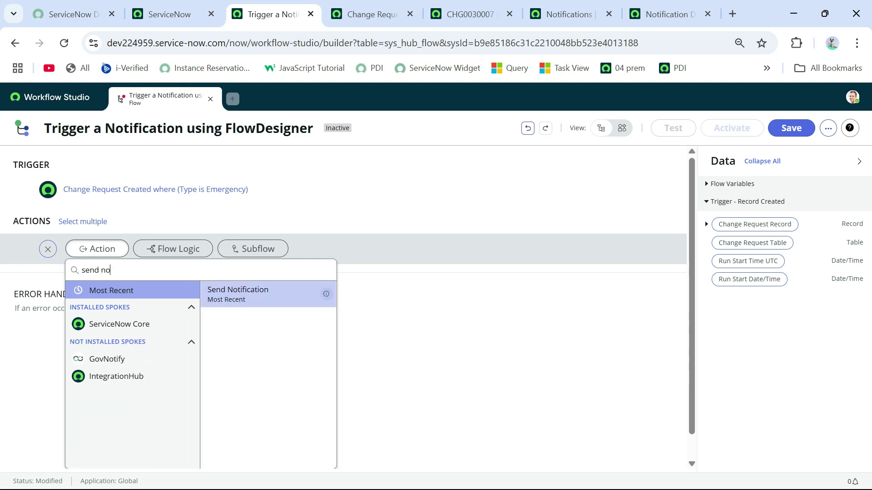
left_click(238, 294)
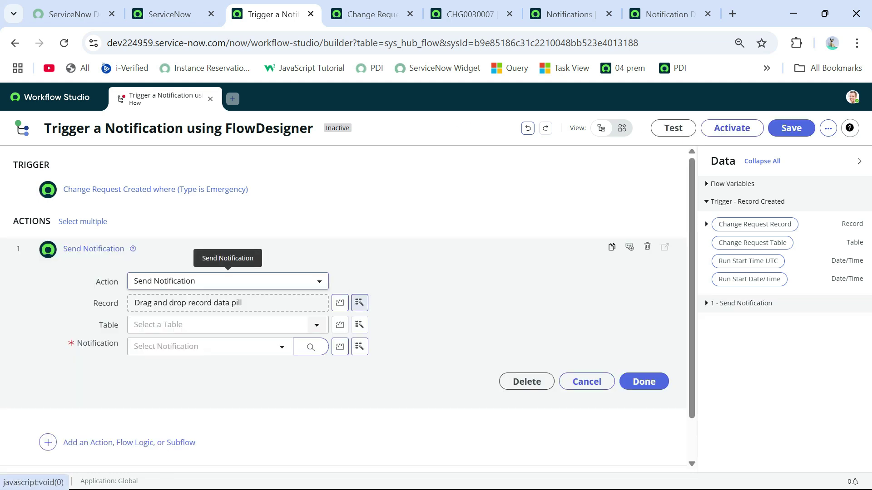
Set Record to the trigger's Change Request and Notification to 'Notification Demo Using Flow Designer'.
left_click(359, 302)
left_click(327, 343)
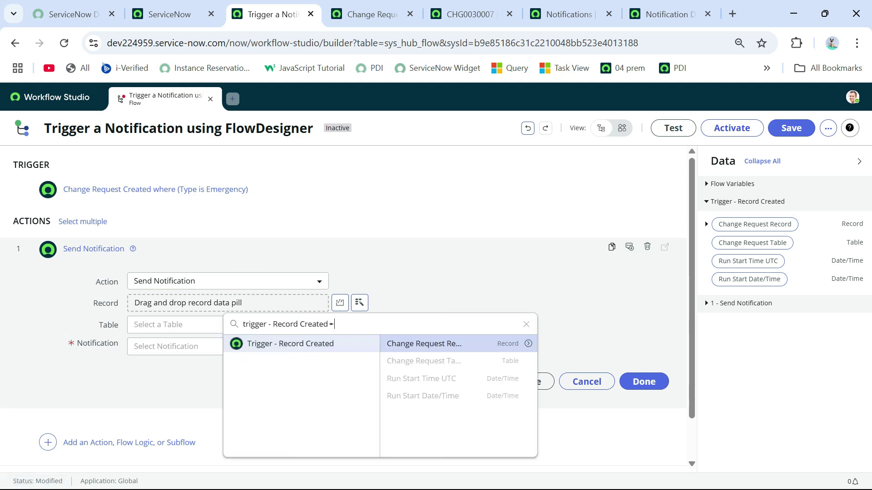
left_click(424, 344)
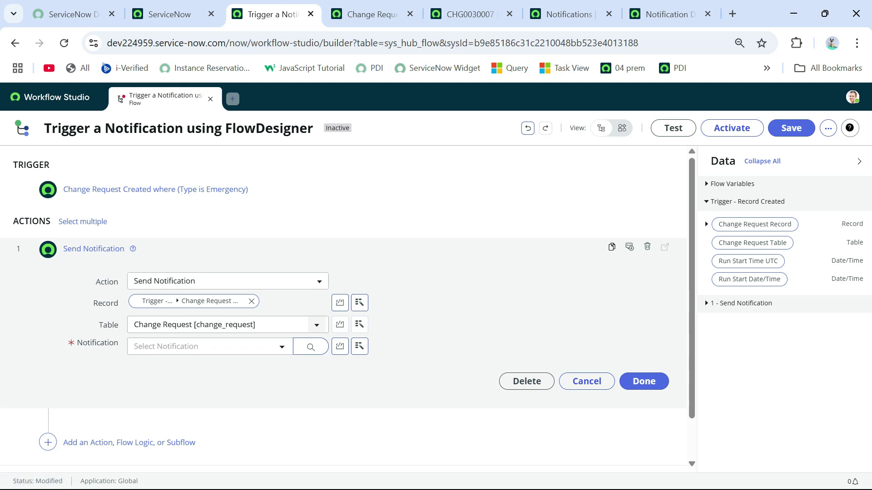
left_click(204, 346)
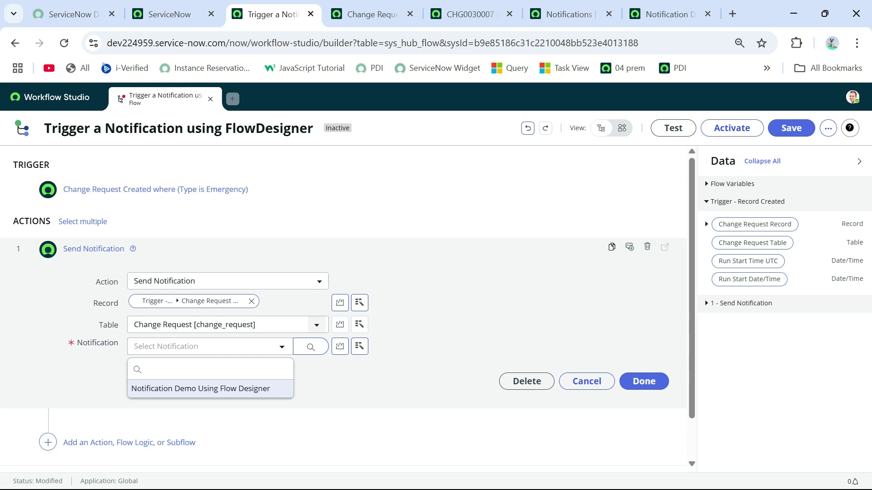
left_click(200, 389)
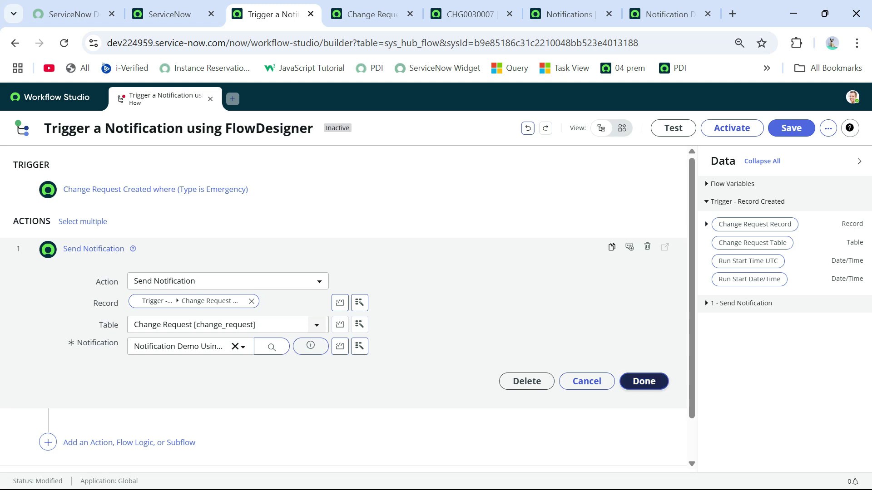
left_click(644, 382)
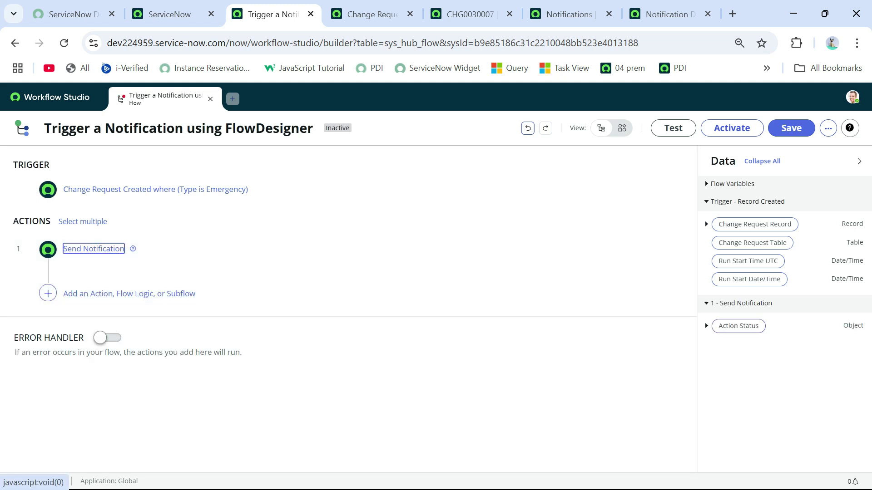
Add a Send Email action as the flow's next step.
left_click(47, 293)
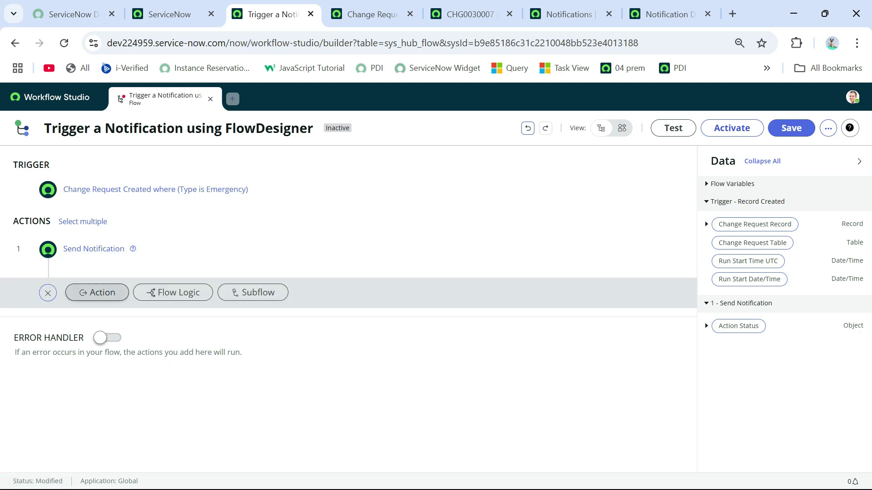
left_click(97, 292)
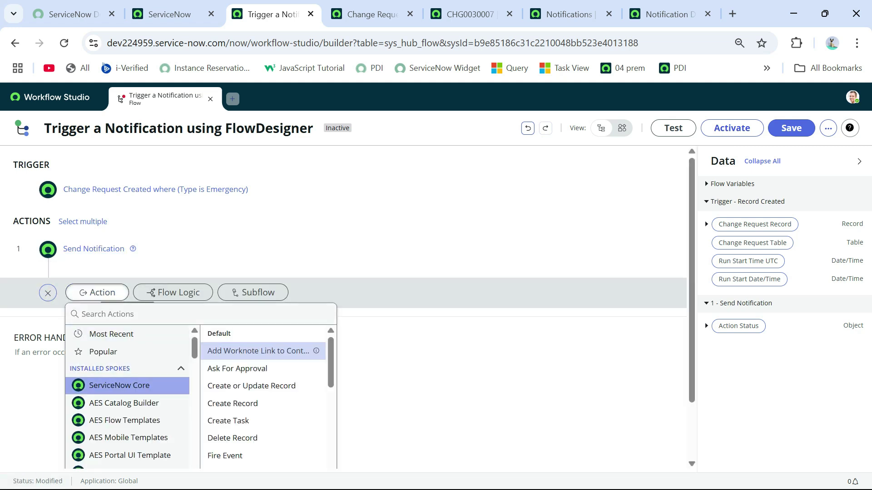
type("send")
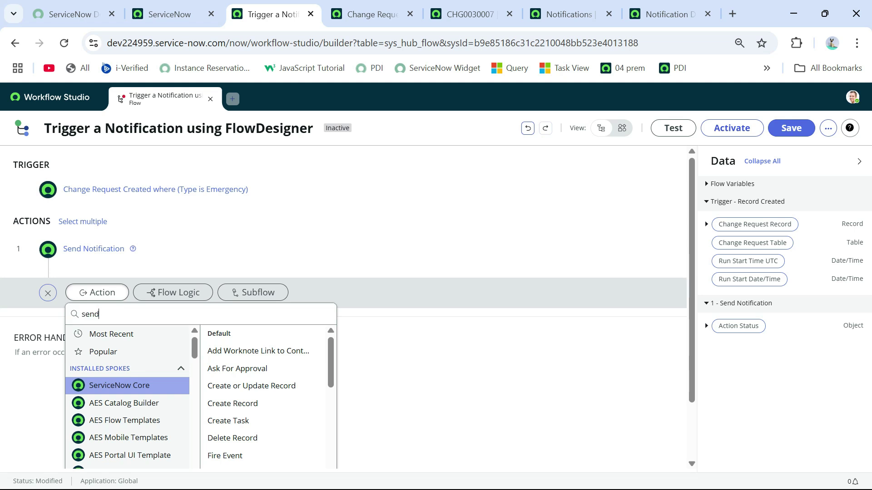
type(" em")
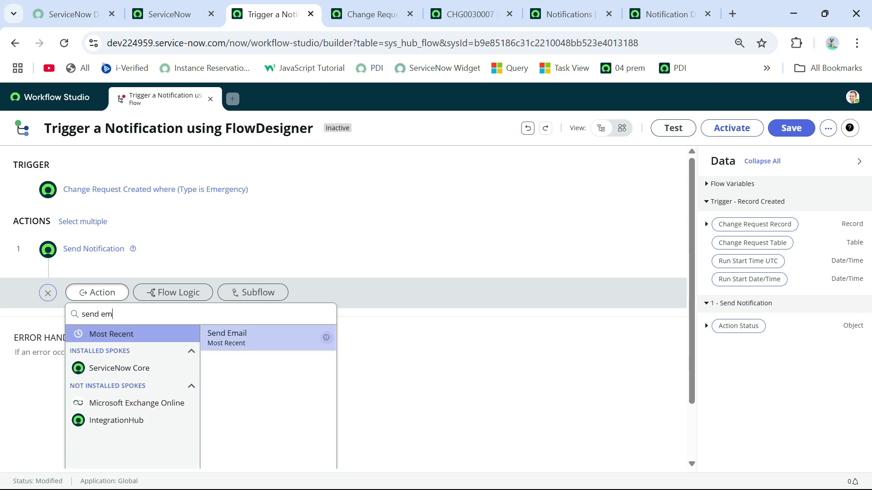
key("Return")
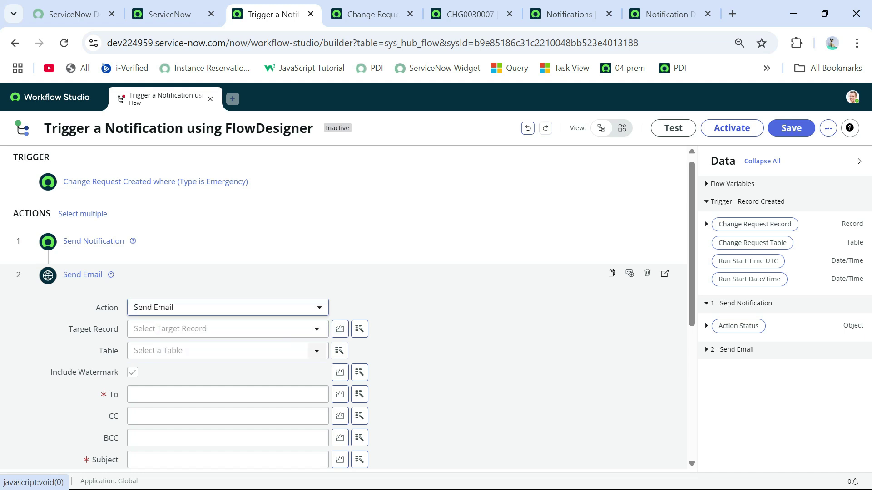
Set Target Record to the trigger's change request and To to its Assignment group.
left_click(359, 329)
left_click(358, 369)
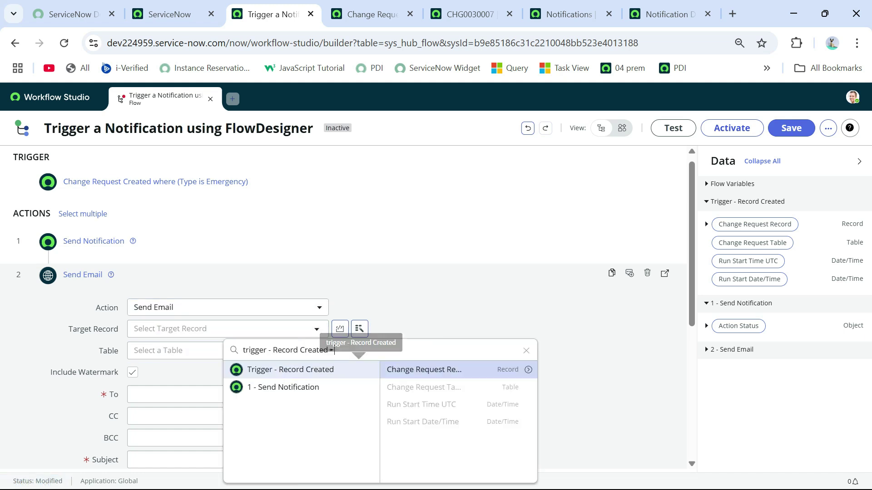
left_click(443, 370)
scroll(443, 369, "down", 1)
scroll(347, 305, "down", 1)
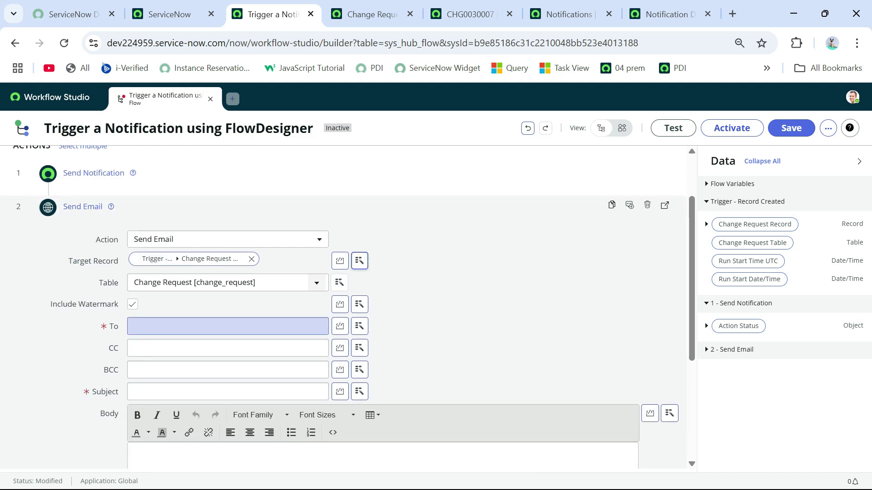
left_click(359, 327)
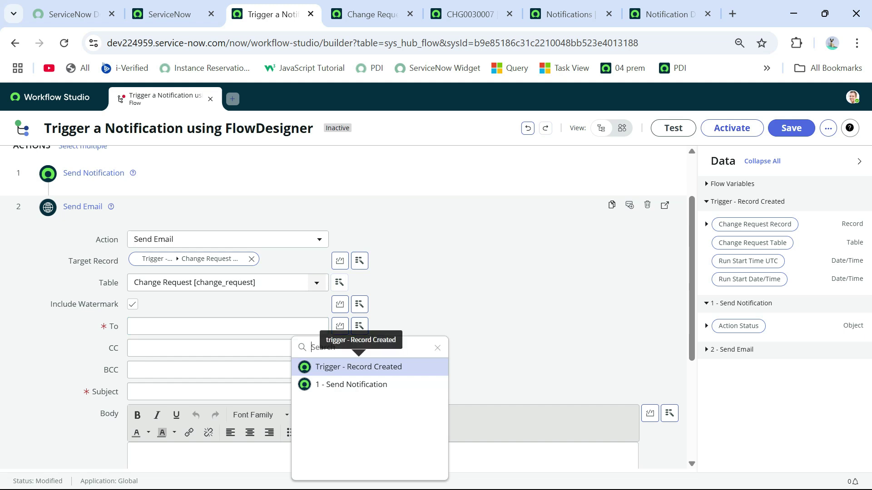
left_click(358, 366)
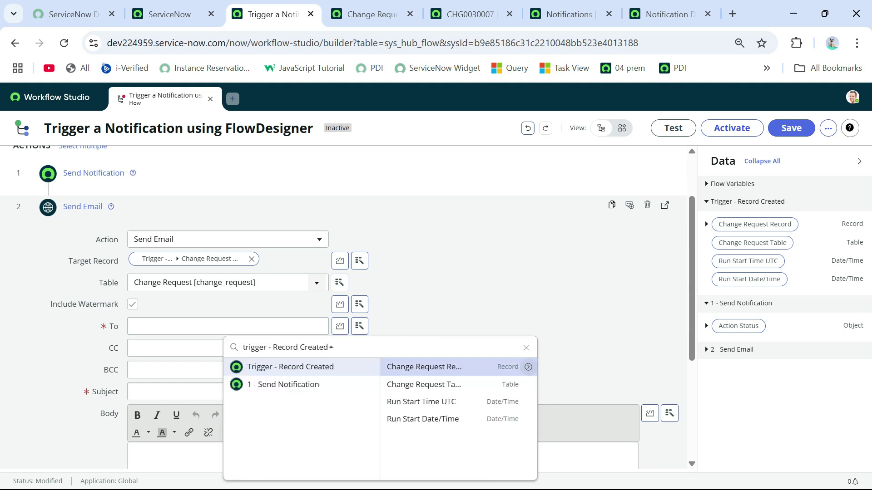
left_click(528, 367)
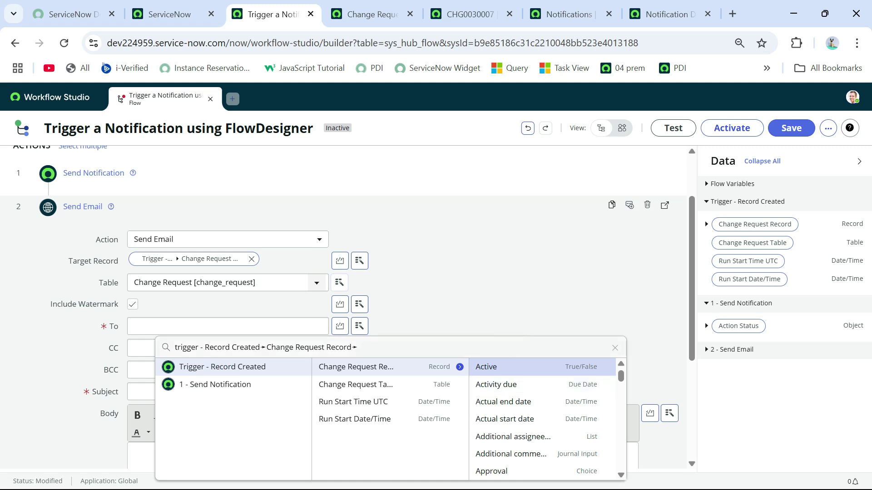
type(" assig")
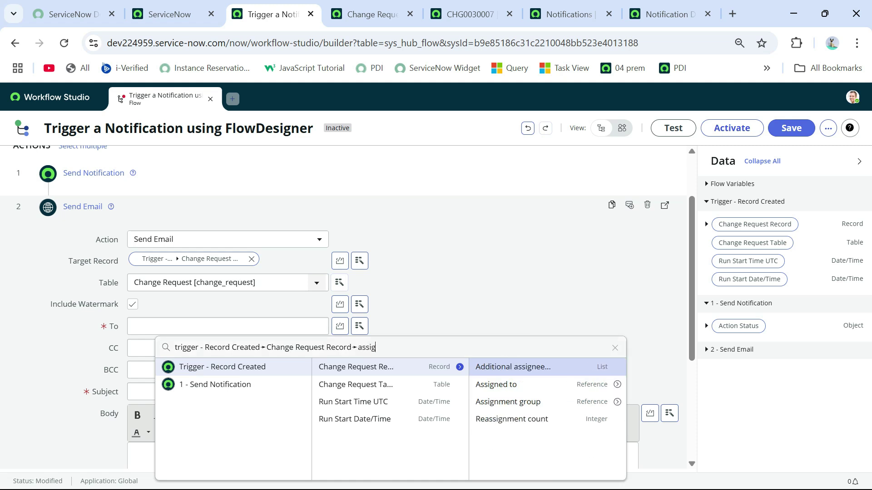
left_click(507, 402)
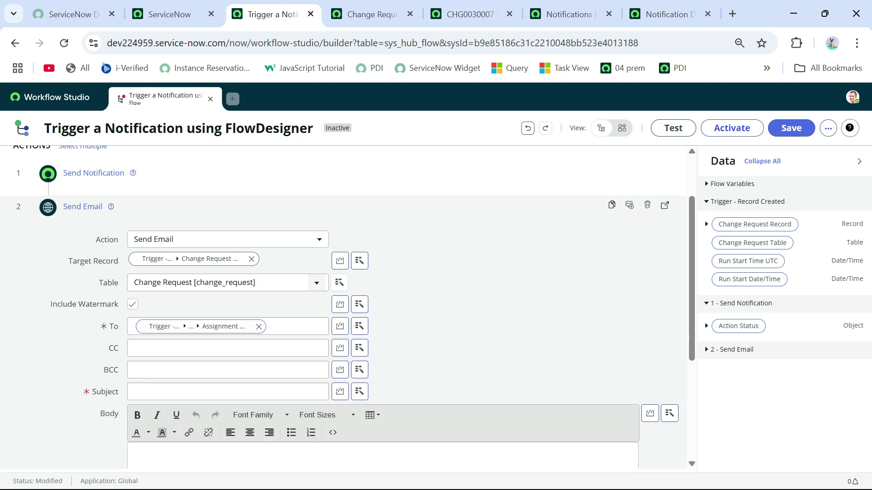
scroll(229, 324, "down", 1)
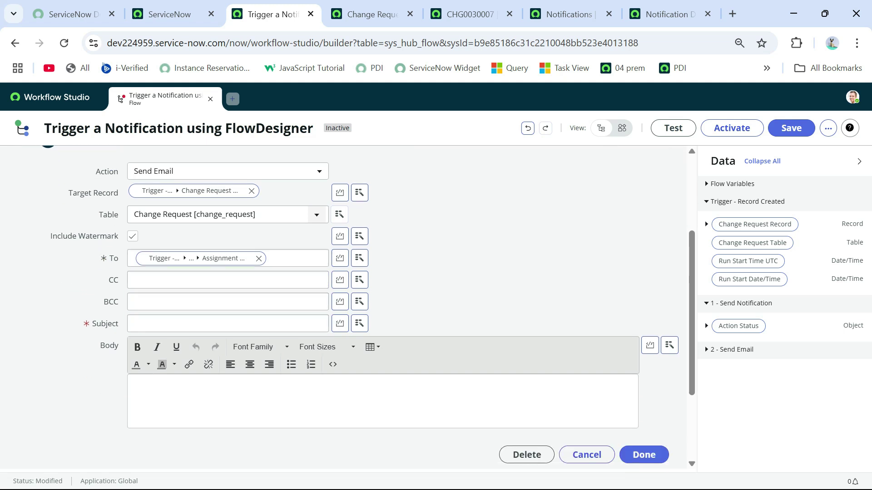
Enter the subject 'New Emergency Change created' and reuse it in the body with a sign-off.
left_click(228, 324)
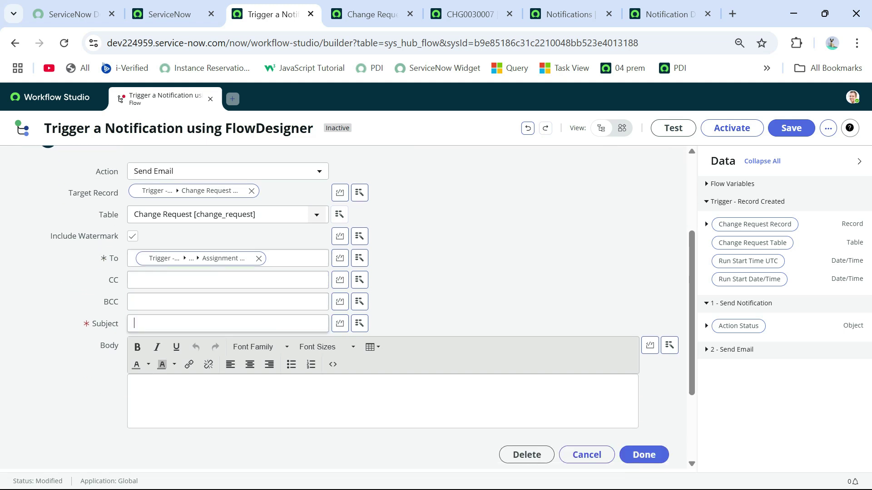
type("New Em")
type("ergen")
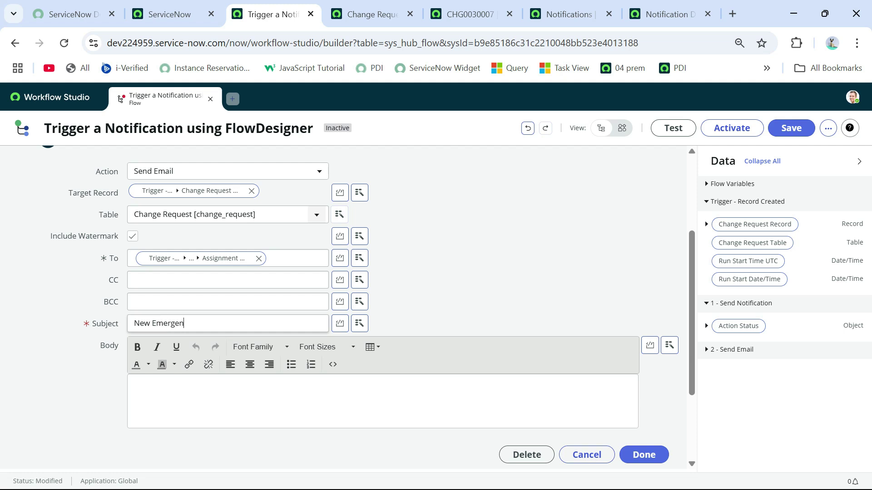
type("cy Change")
type(" cra")
key("BackSpace")
key("BackSpace")
type("reated")
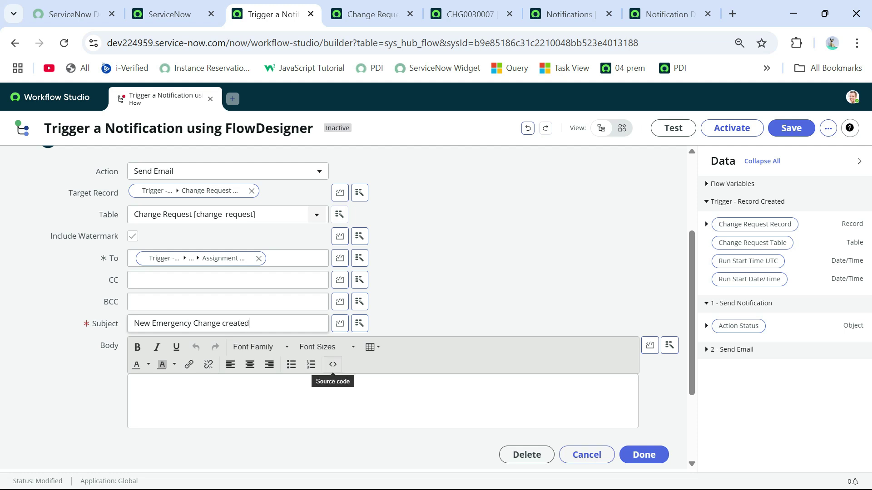
left_click_drag(250, 324, 134, 323)
key("ctrl+c")
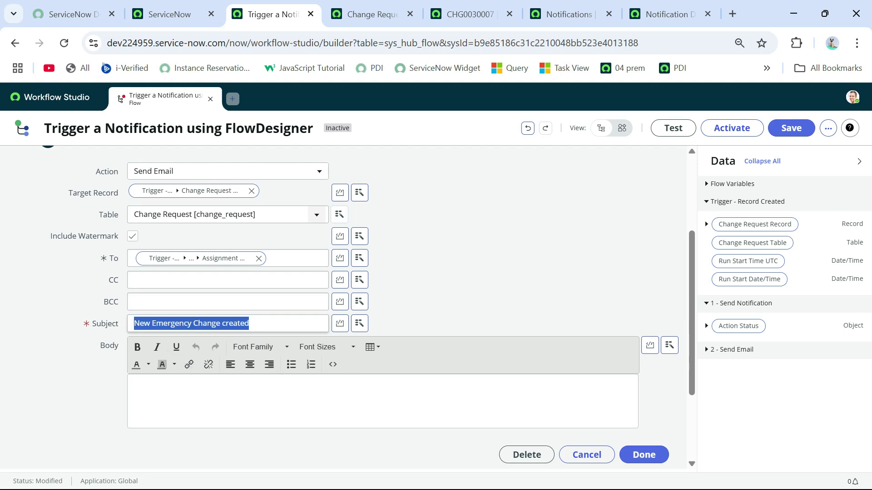
key("Tab")
type("Hi")
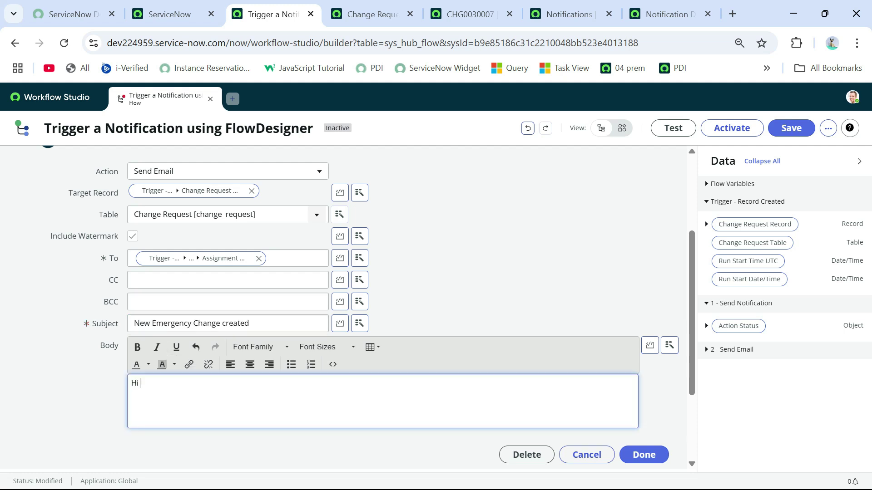
key("Return")
key("ctrl+v")
key("Return")
key("Return")
type("rega")
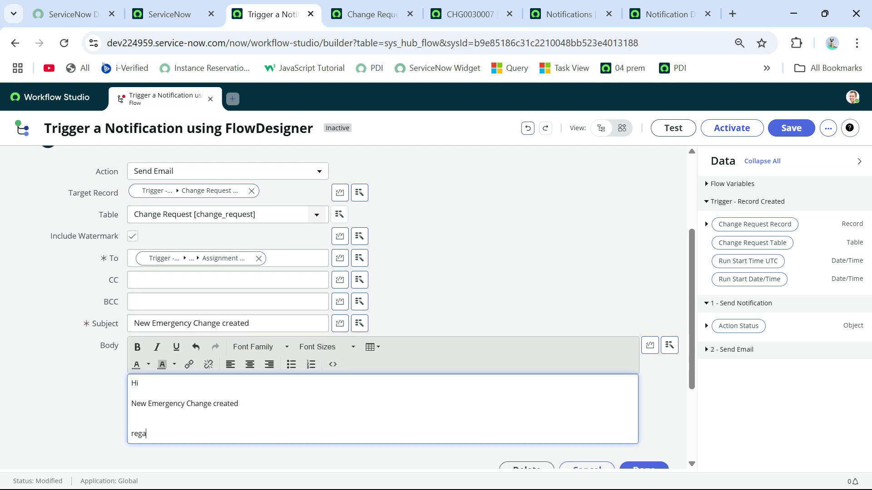
type("rds")
key("Return")
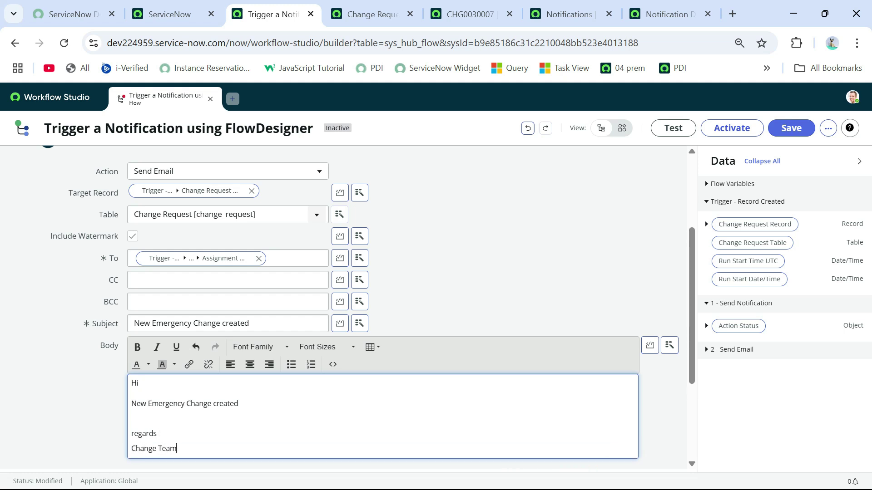
key("Home")
key("Up")
key("BackSpace")
type("R")
scroll(382, 307, "down", 2)
Close the Send Email step, save and activate the flow, and return to the Change Requests list.
left_click(644, 417)
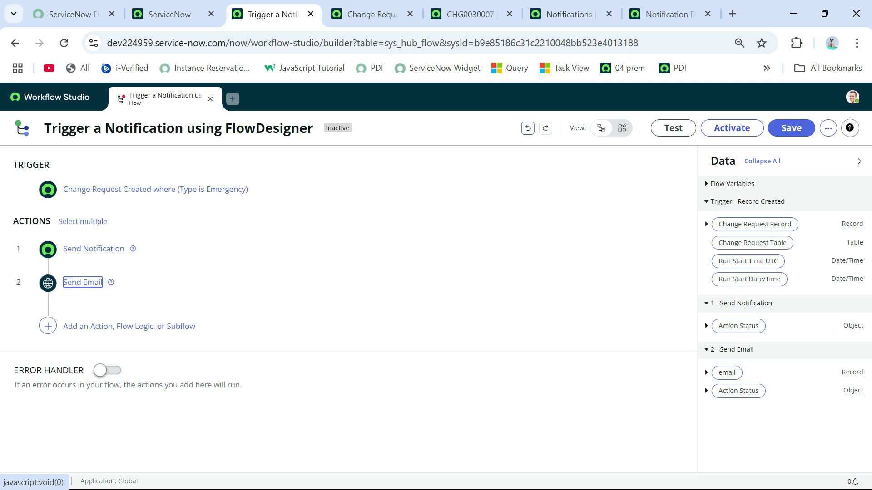
left_click(791, 129)
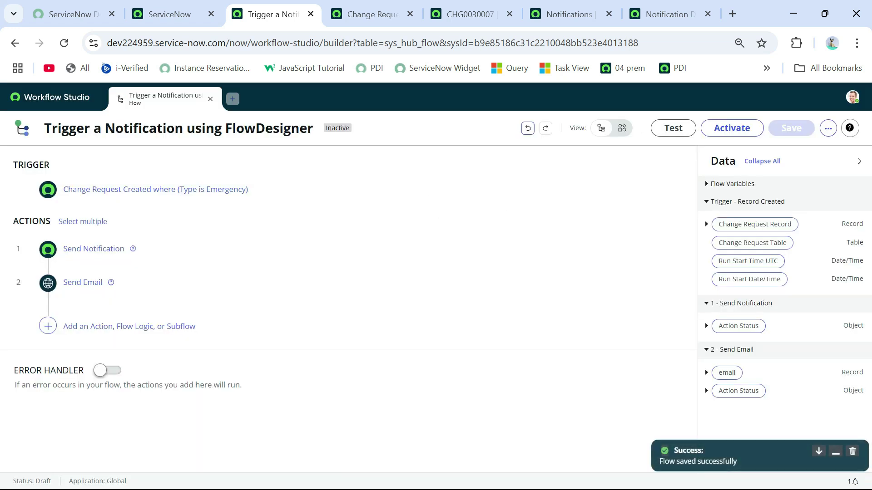
left_click(732, 129)
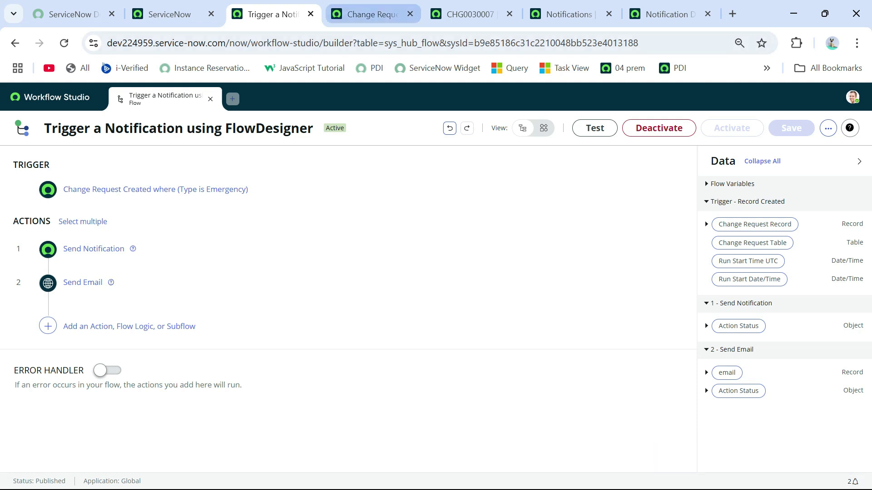
left_click(369, 13)
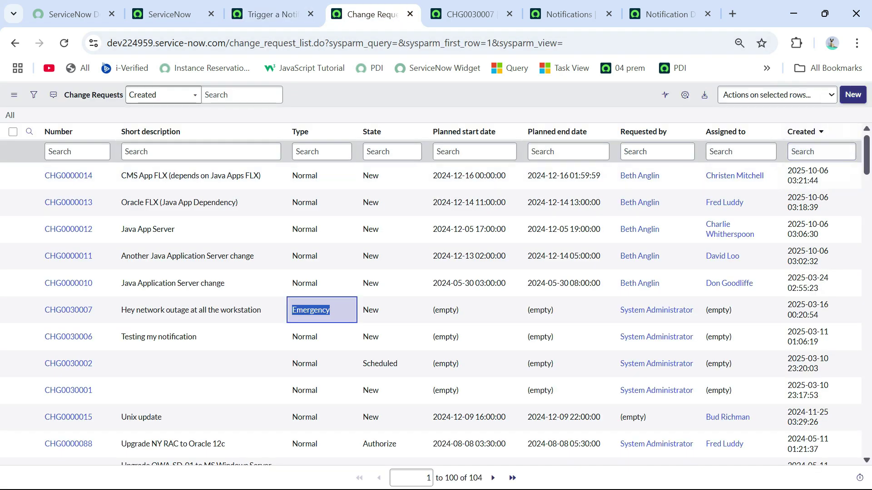
Submit a new Emergency change for the office campus network outage, assigned to the Network group.
left_click(853, 94)
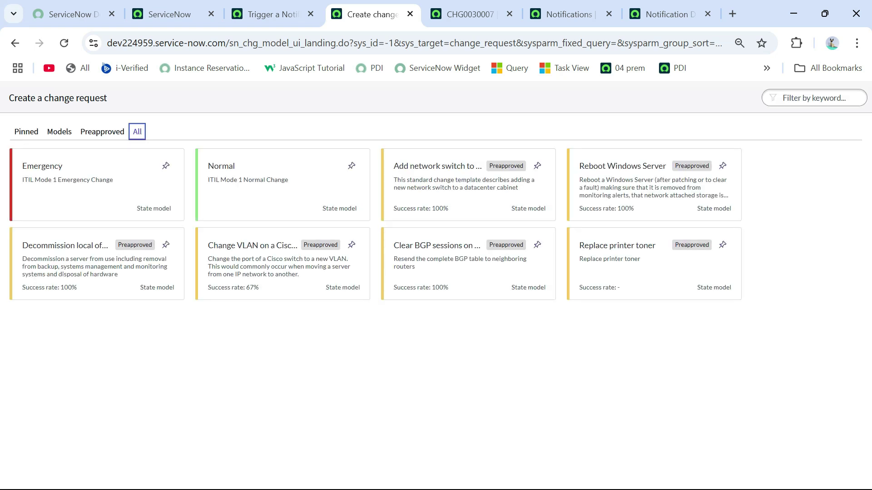
left_click(97, 184)
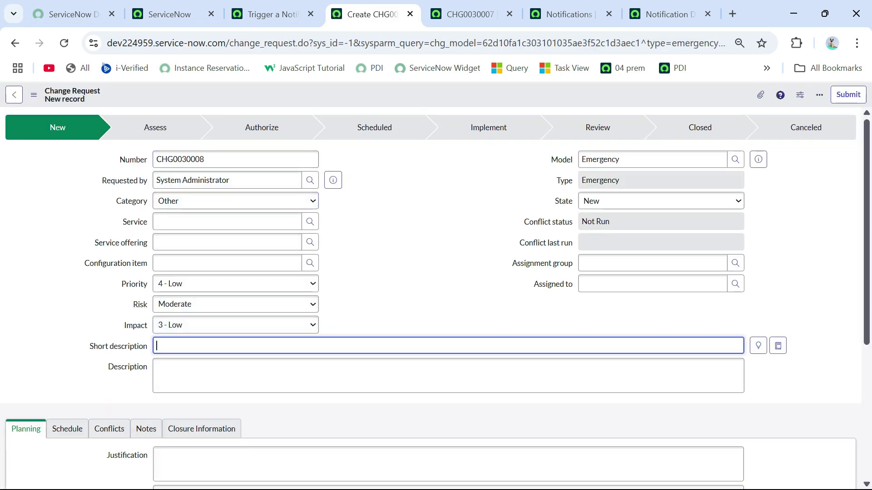
type("Net")
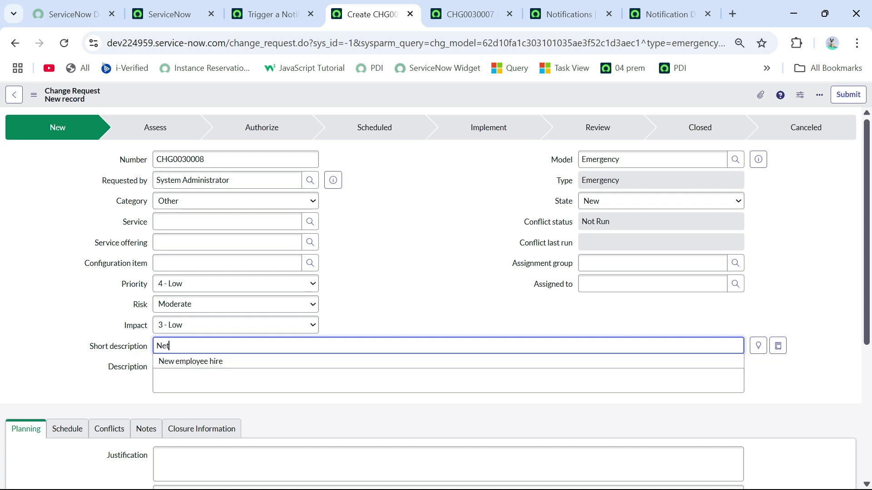
type("work outage in the office campus")
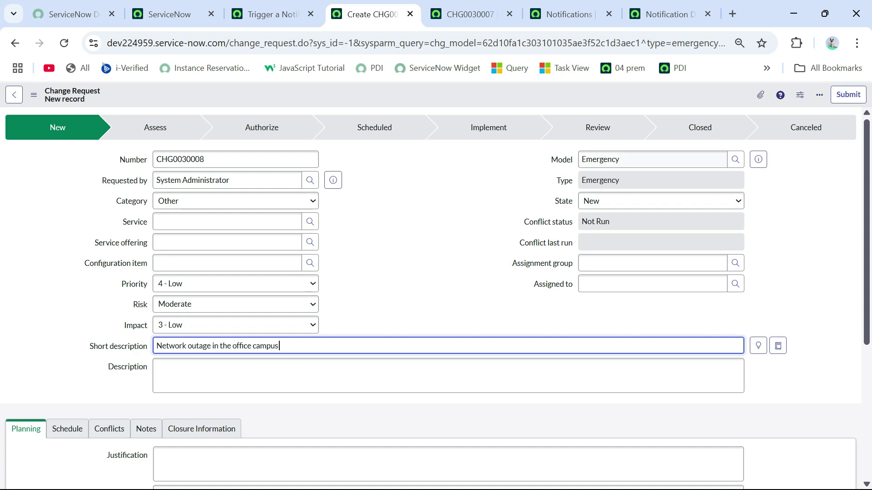
left_click(735, 263)
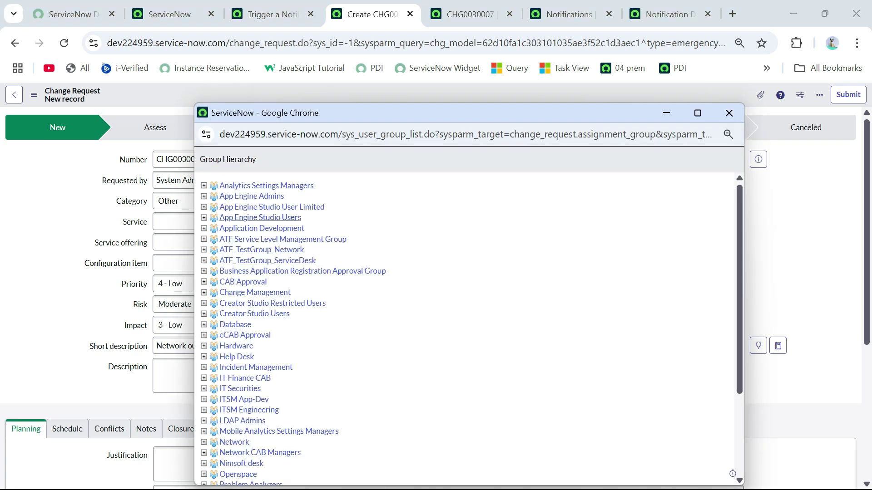
scroll(259, 334, "down", 3)
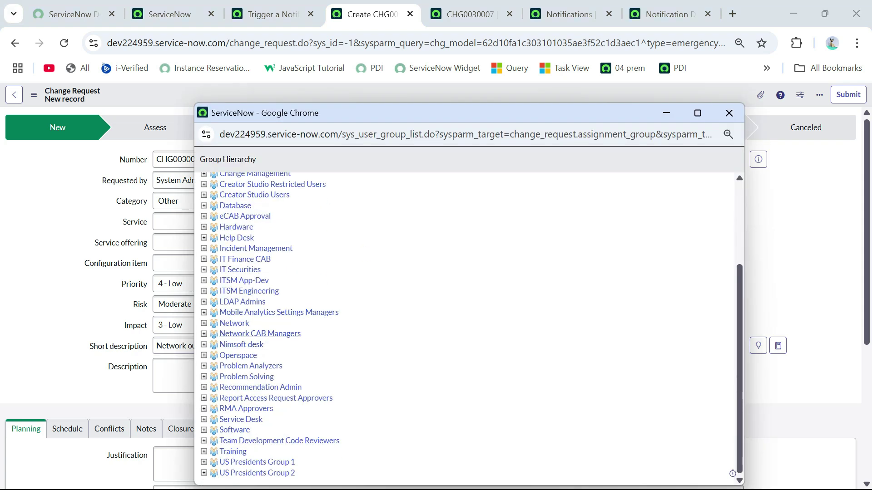
left_click(235, 323)
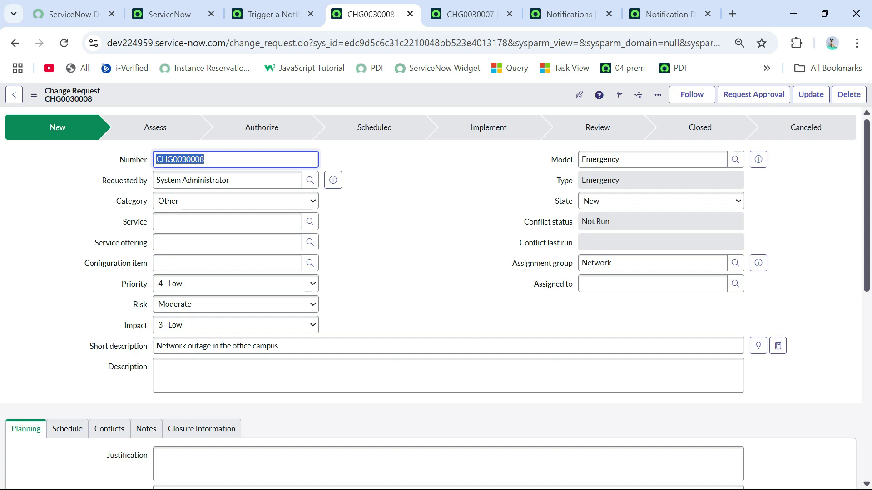
Search the navigator for 'emails' and open System Logs > Emails in a new tab.
key("ctrl+2")
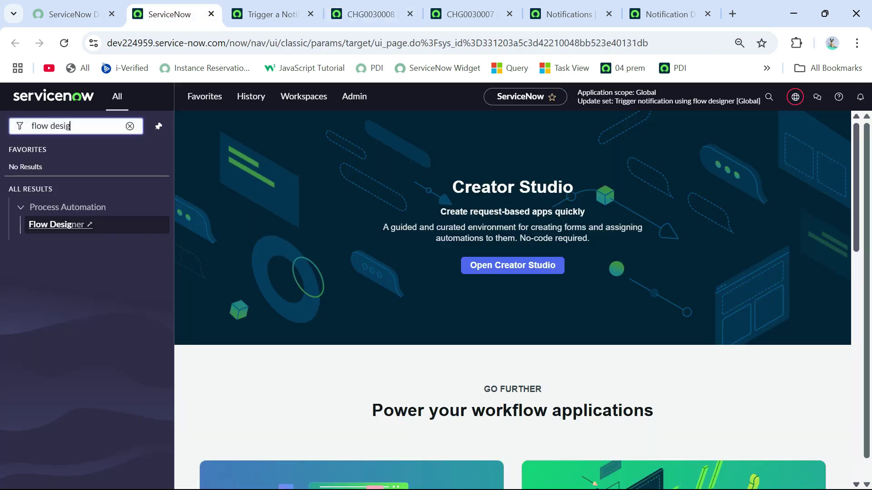
key("ctrl+a")
key("BackSpace")
type("emails")
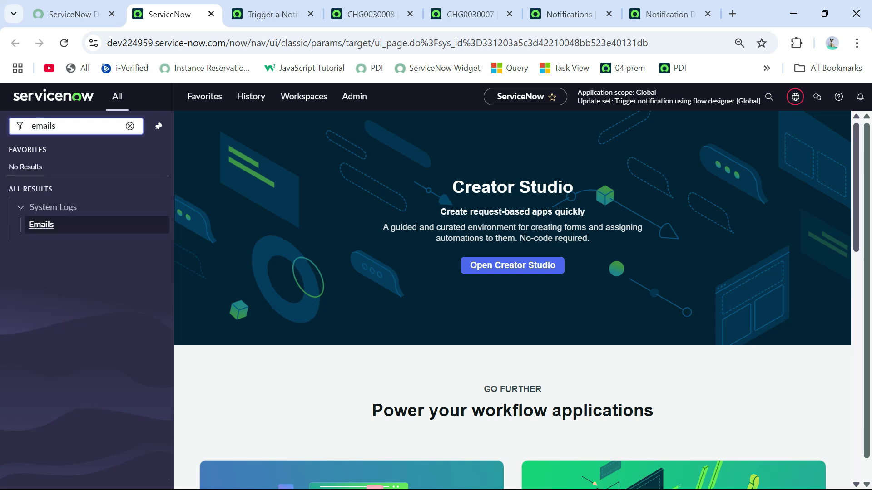
key("ctrl+4")
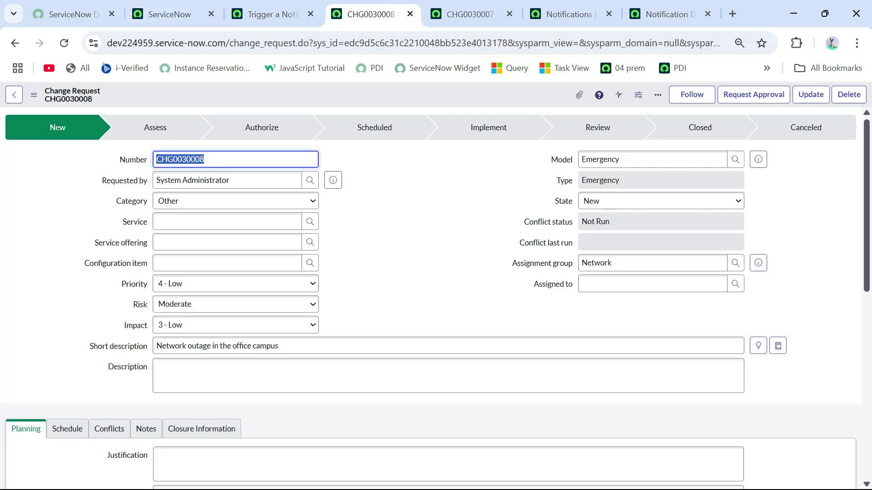
key("ctrl+2")
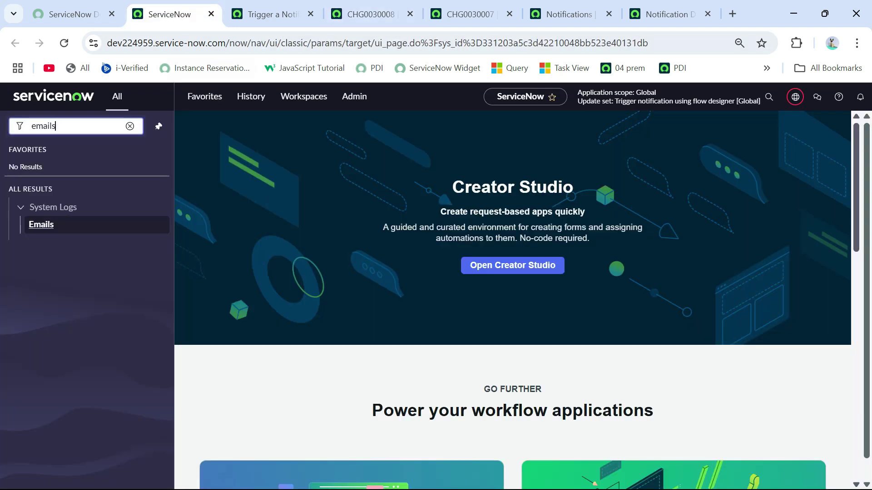
left_click(41, 224, "ctrl")
key("ctrl+3")
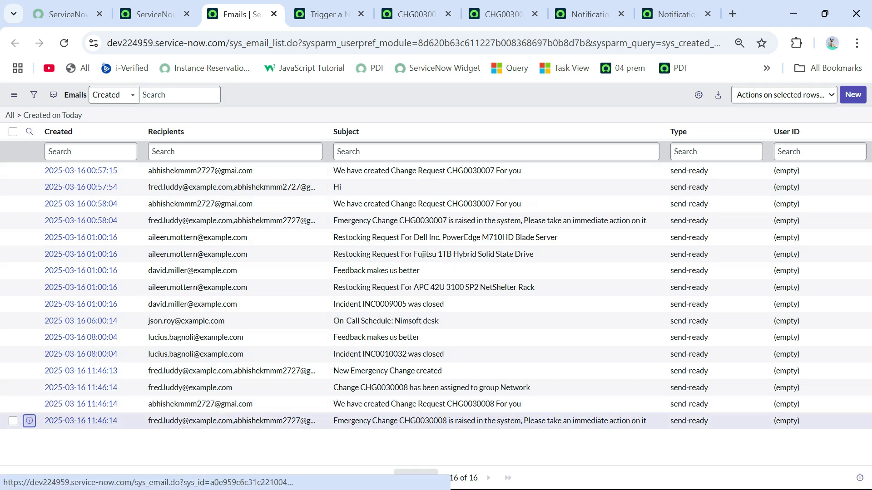
left_click(29, 421)
middle_click(296, 445)
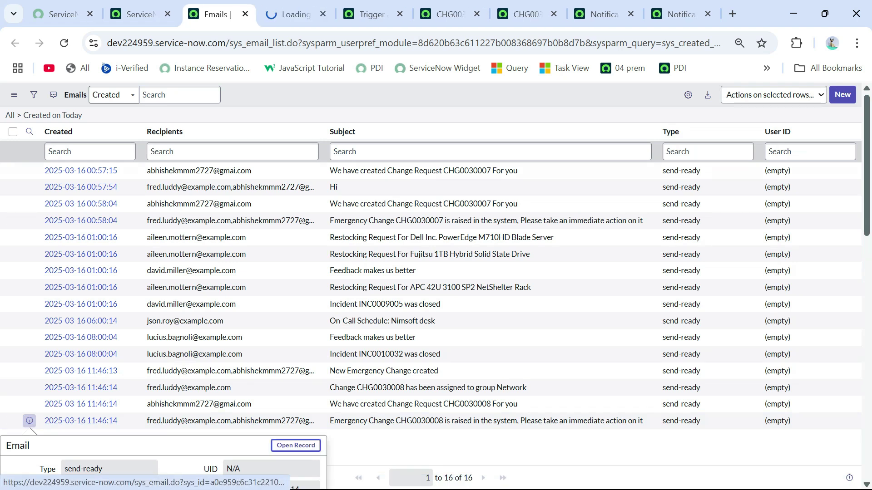
key("ctrl+Tab")
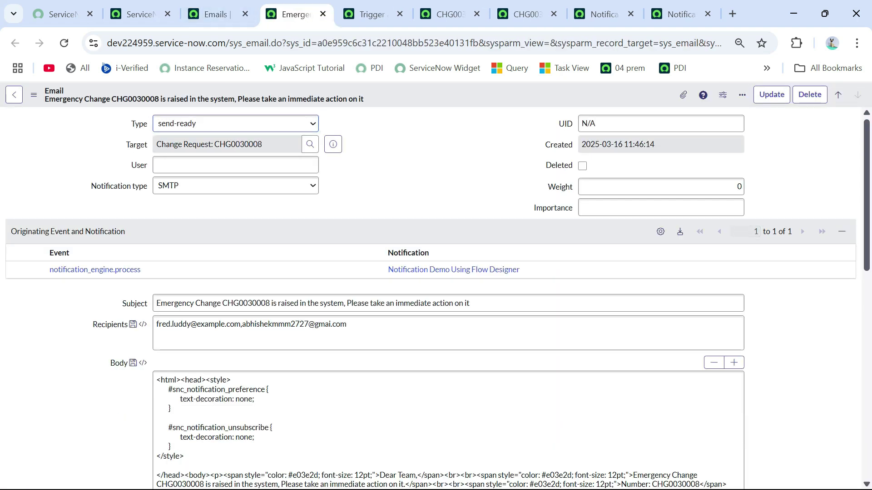
left_click_drag(519, 270, 388, 270)
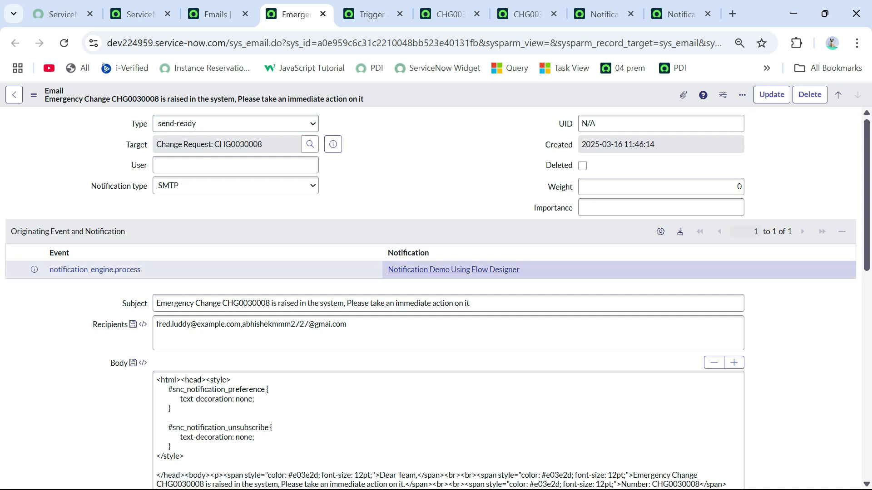
scroll(437, 273, "down", 1)
scroll(436, 273, "down", 4)
scroll(436, 299, "down", 3)
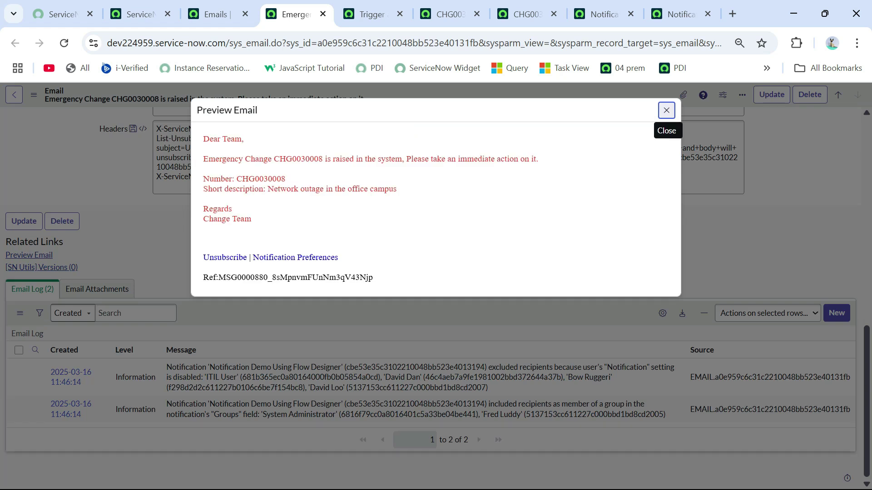
left_click(214, 14)
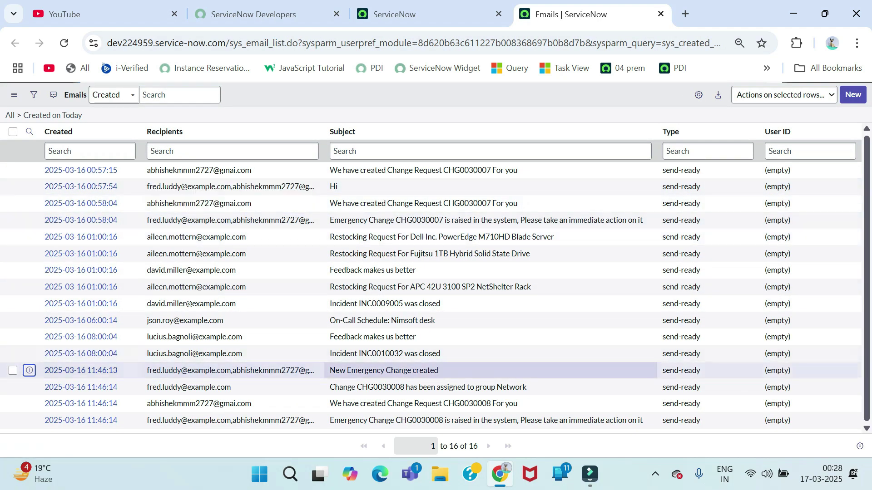
Open the 'New Emergency Change created' email record for CHG0030008 in its own tab.
double_click(436, 371)
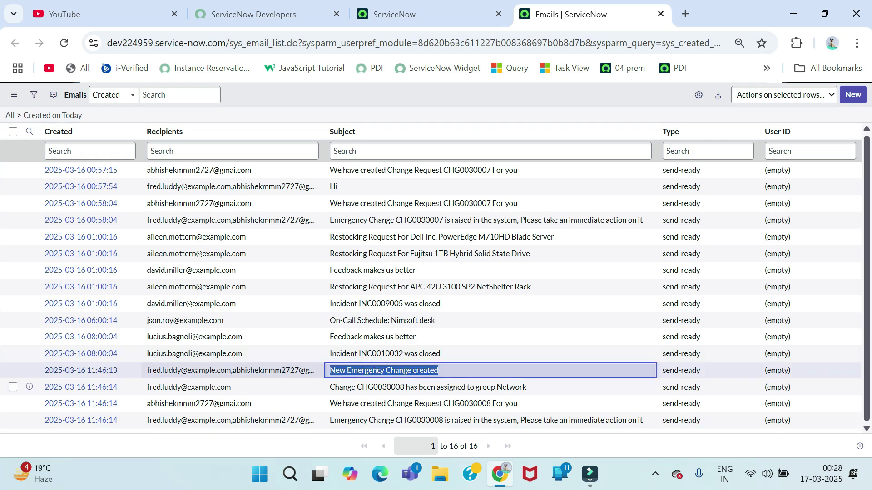
left_click(29, 371)
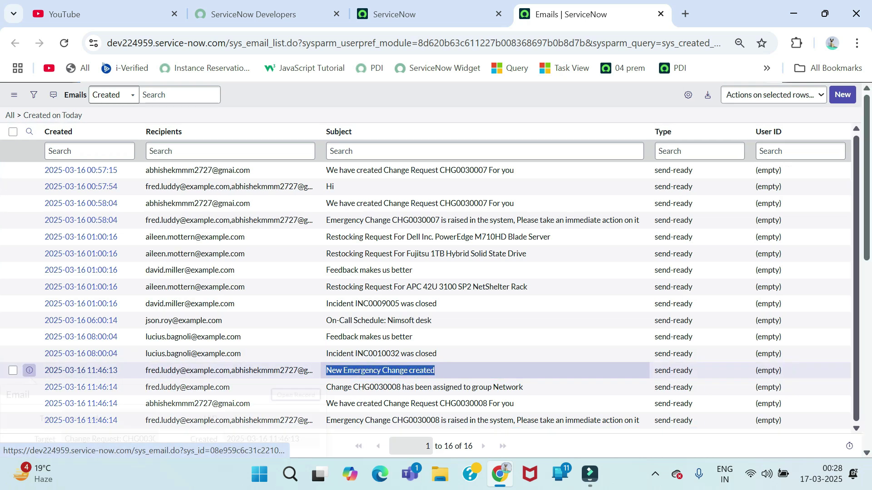
left_click(295, 395, "ctrl")
left_click(647, 13)
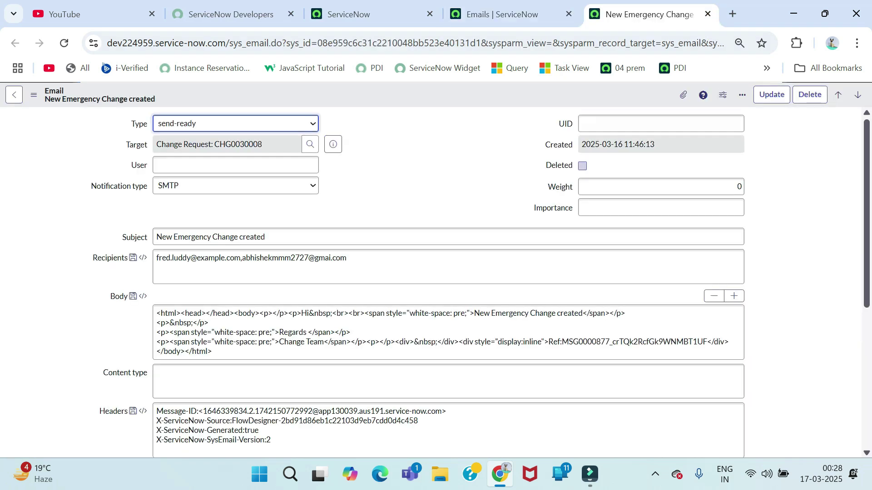
Preview the email through the Preview Email related link and select its message text.
left_click_drag(265, 237, 156, 237)
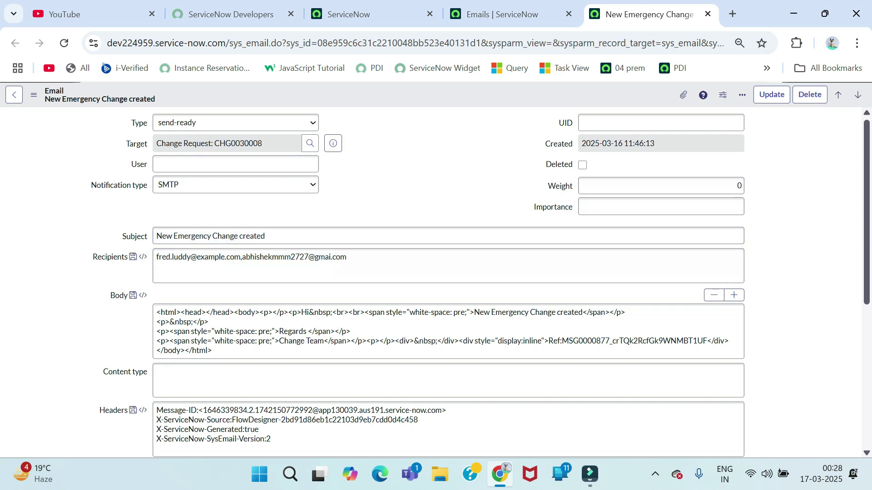
key("Tab")
key("Tab")
key("Tab")
key("Tab")
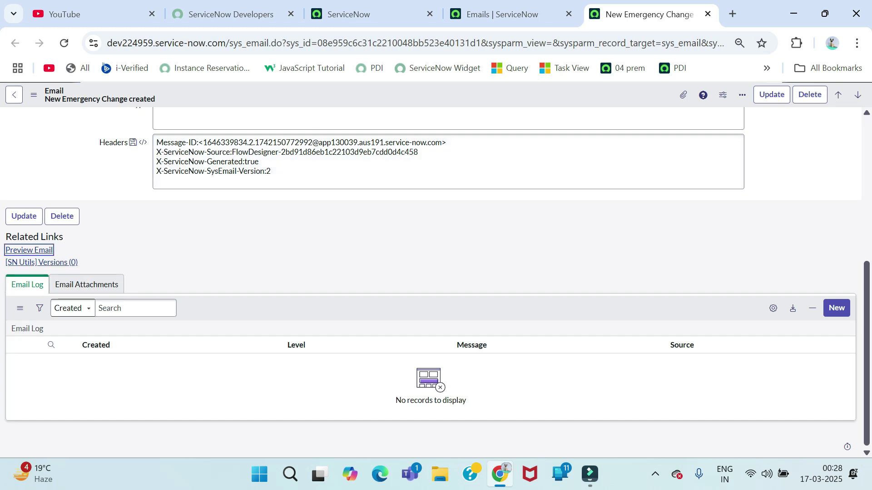
key("Return")
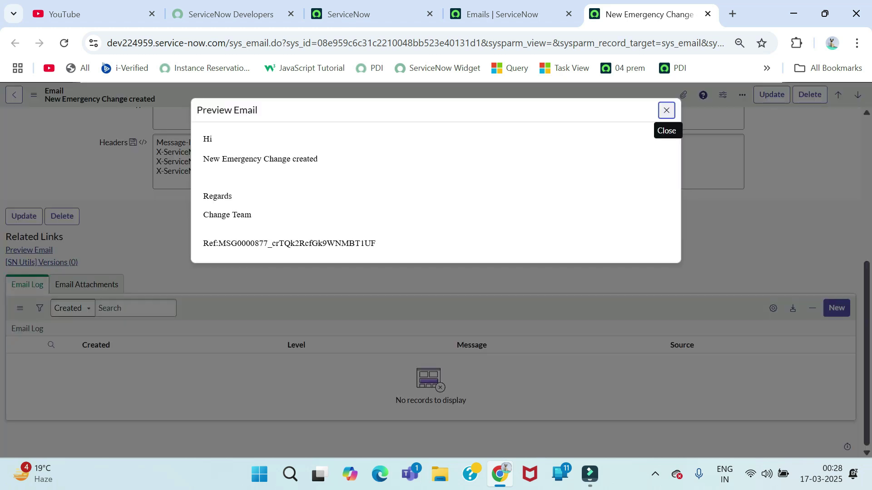
left_click_drag(252, 216, 203, 139)
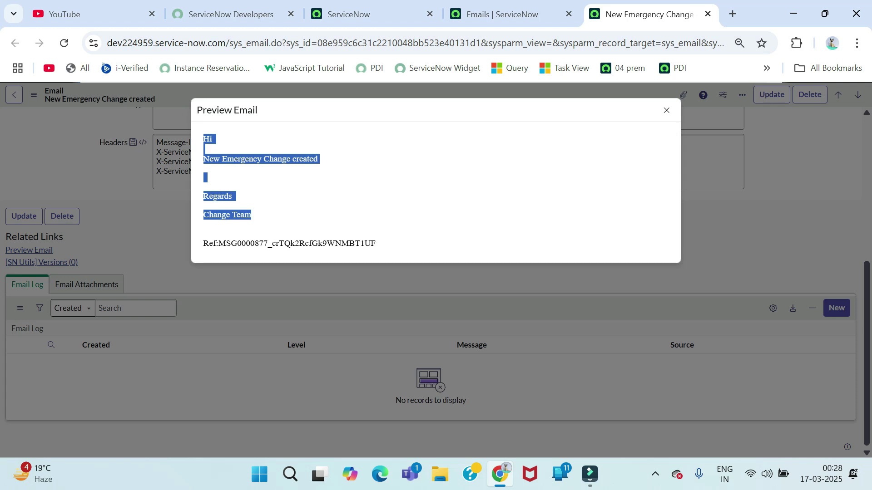